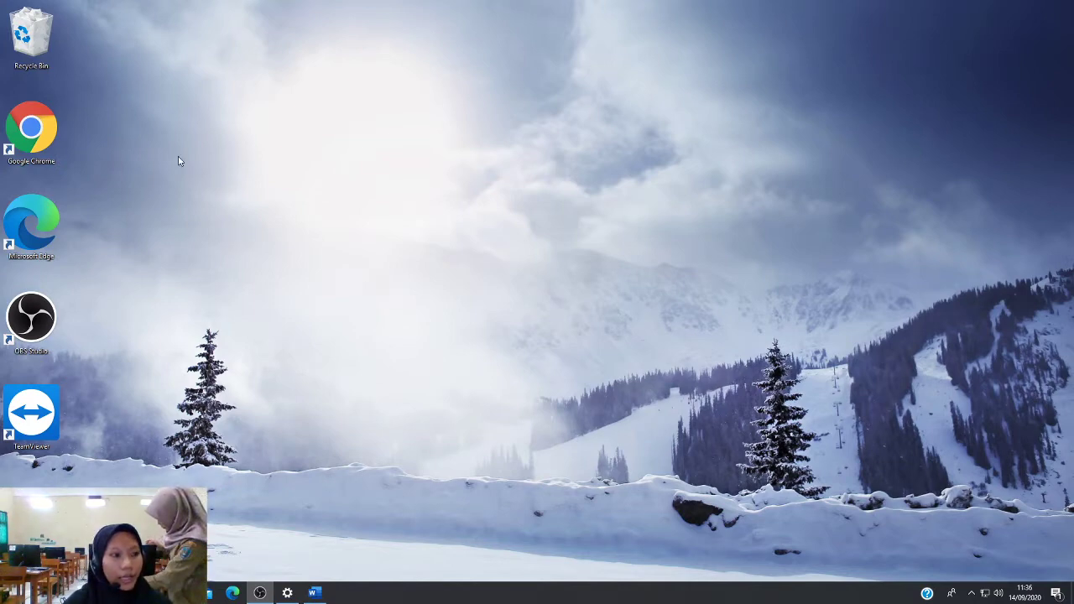
Launch Chrome, search Google for 'sma ihsaniyah tegal', and open the school's website result
{"action": "double_click", "coordinate": [45, 145]}
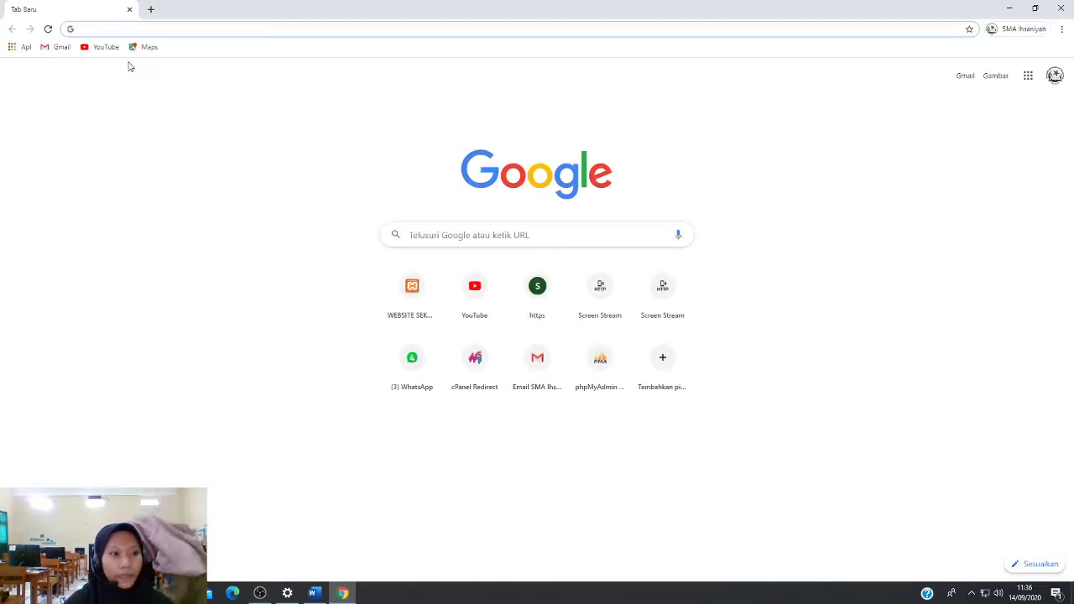
{"action": "type", "text": "sma"}
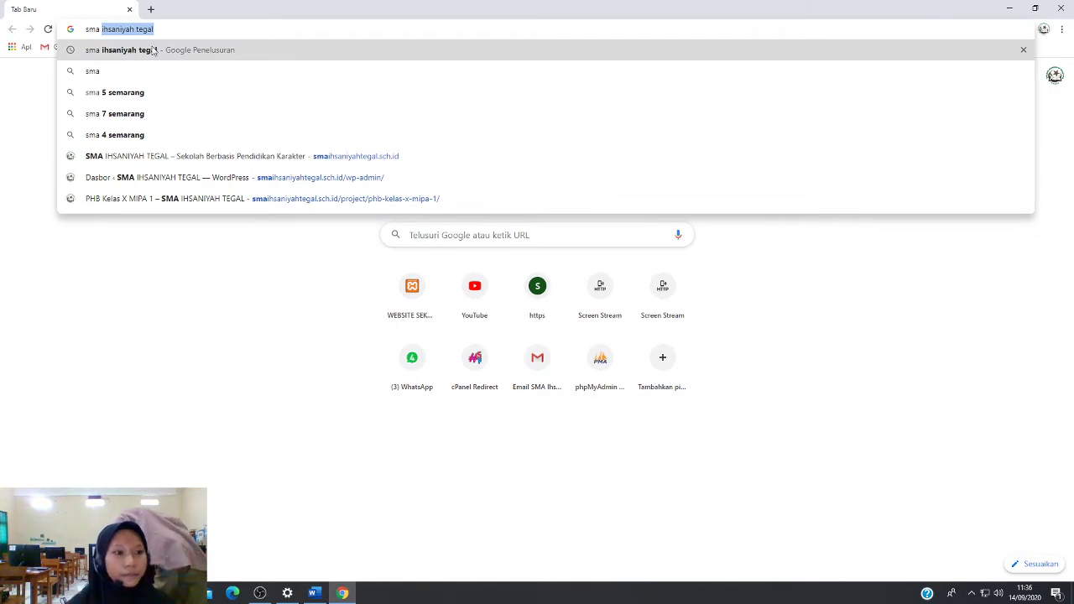
{"action": "left_click", "coordinate": [152, 50]}
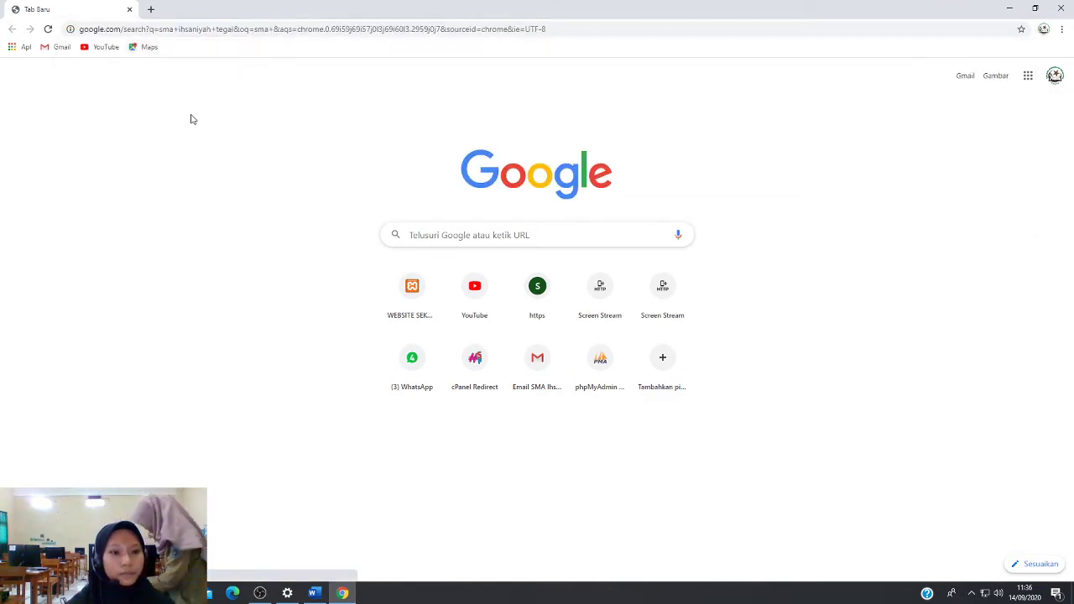
{"action": "left_click", "coordinate": [201, 181]}
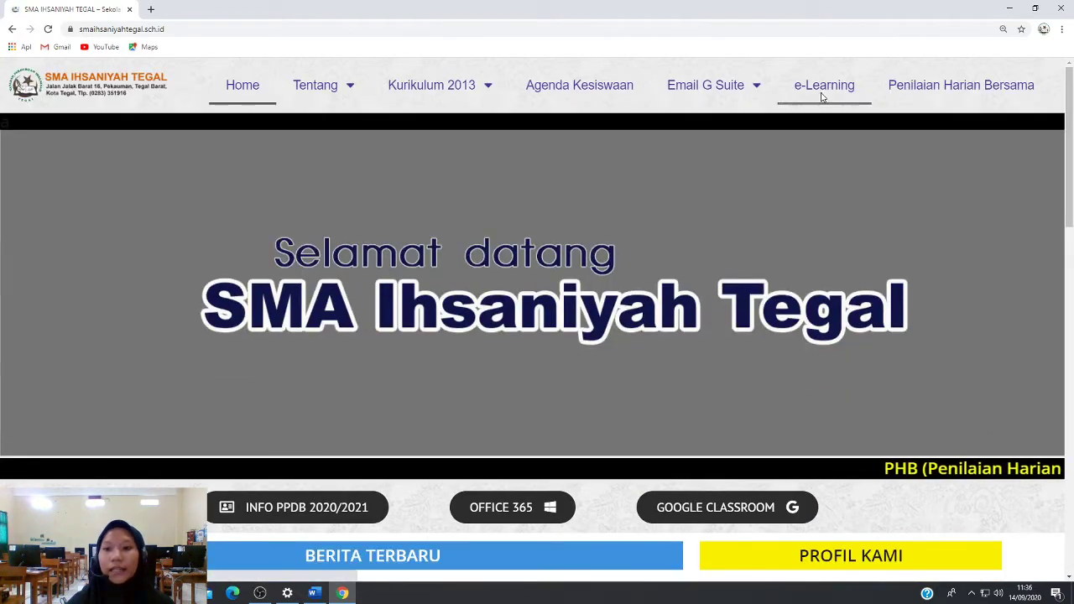
Go to the e-Learning login page from the school homepage's top navigation
{"action": "left_click", "coordinate": [821, 92]}
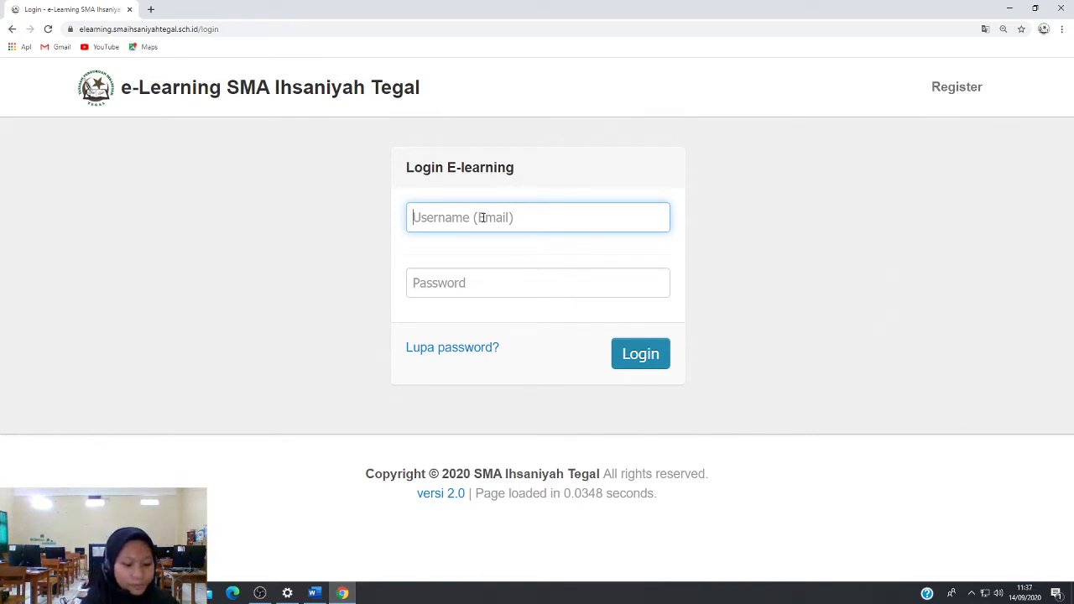
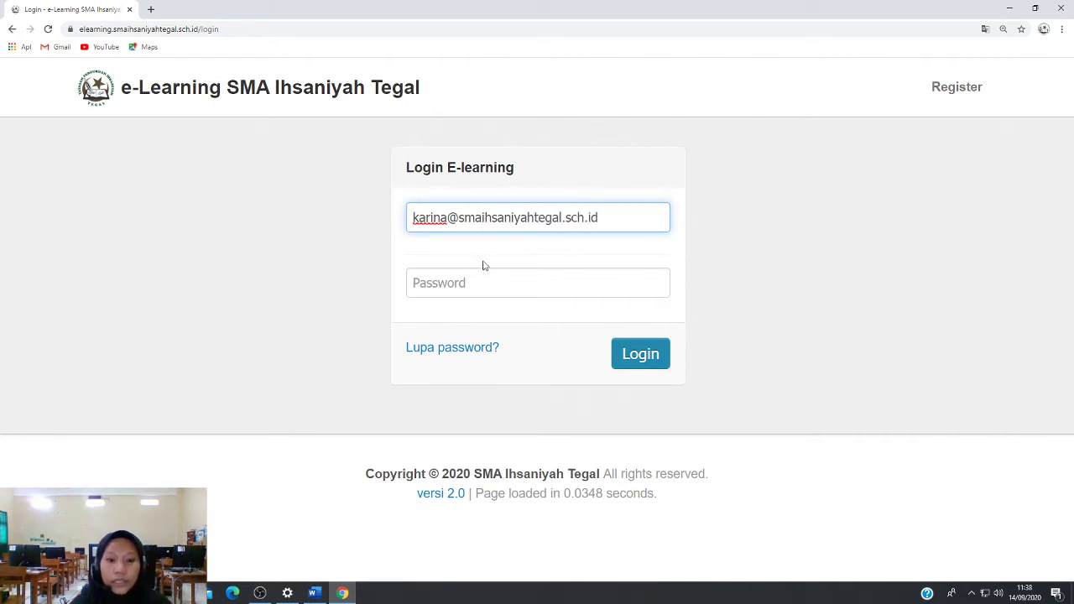
Log in with the student's e-mail as Username and the account password
{"action": "left_click", "coordinate": [484, 278]}
{"action": "type", "text": "*****"}
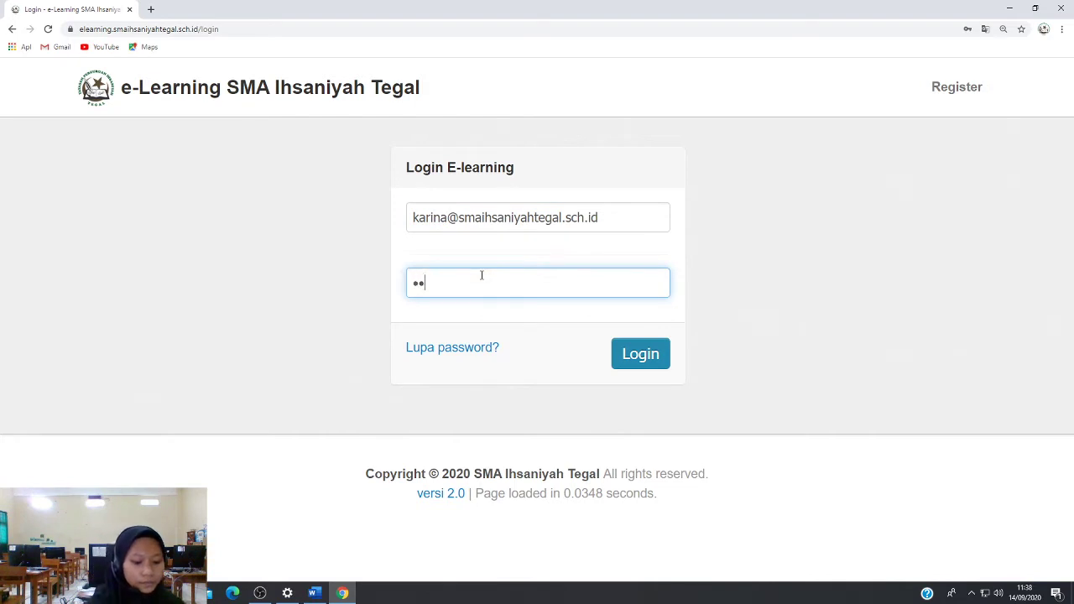
{"action": "type", "text": "***"}
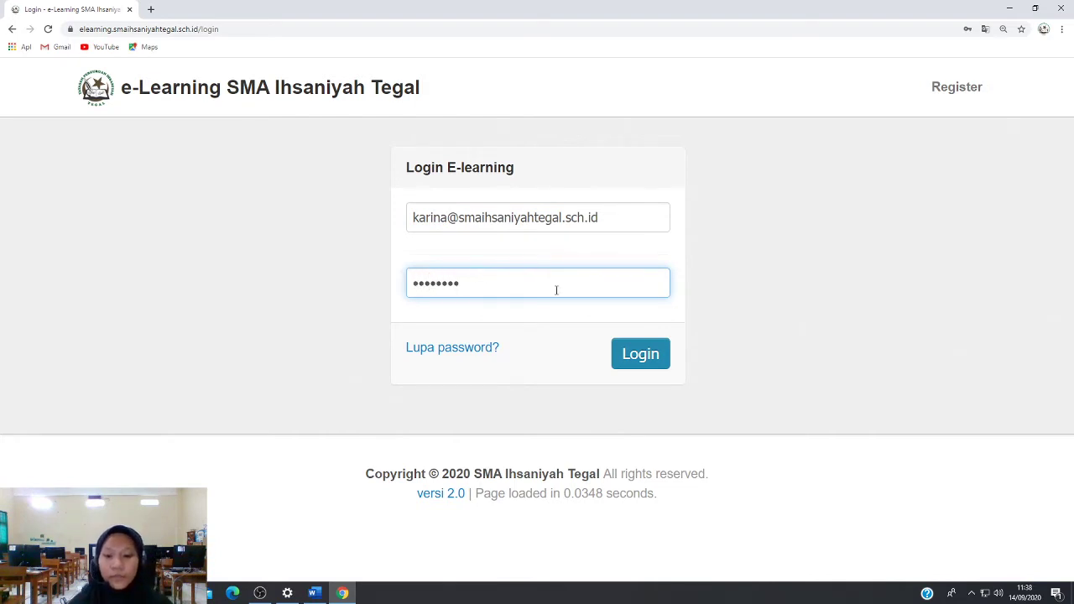
{"action": "left_click", "coordinate": [634, 359]}
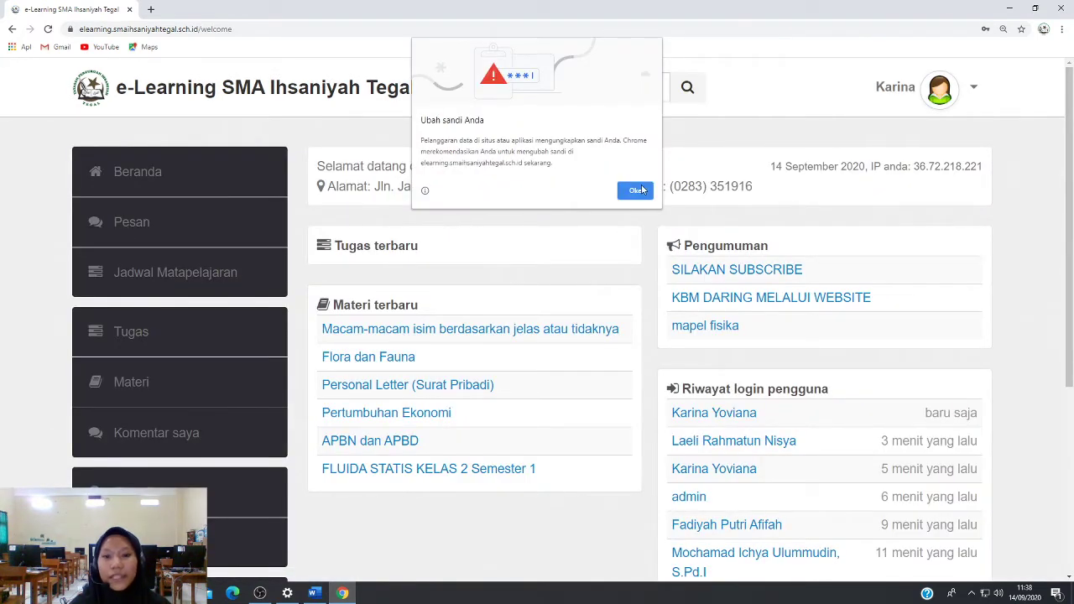
Dismiss Chrome's password warning, glance over the dashboard, and go to the Pesan messages page
{"action": "left_click", "coordinate": [635, 191]}
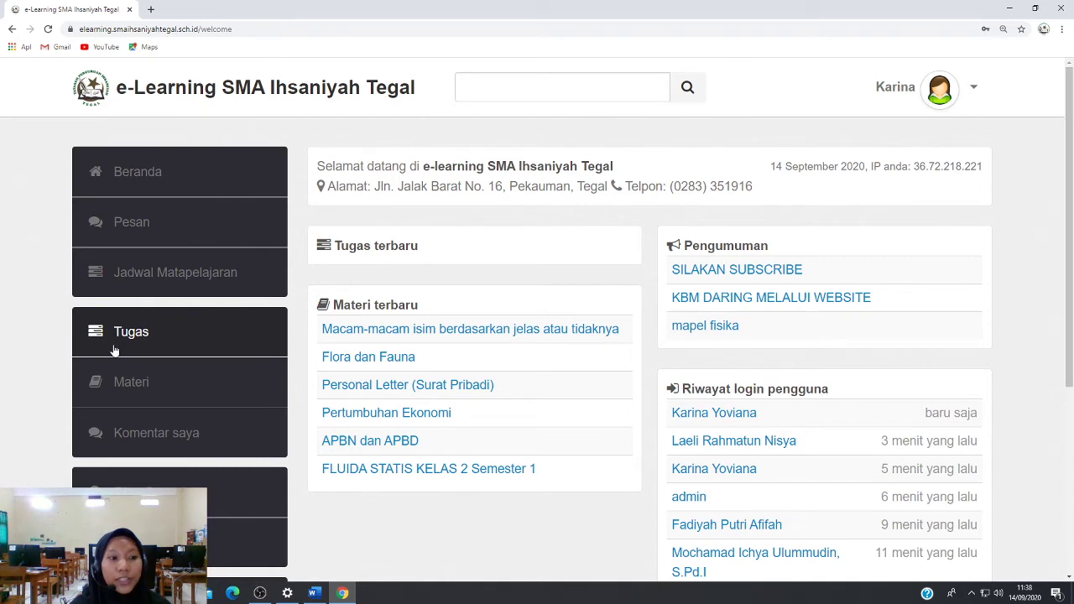
{"action": "scroll", "coordinate": [117, 350], "scroll_direction": "down", "scroll_amount": 2}
{"action": "scroll", "coordinate": [117, 351], "scroll_direction": "down", "scroll_amount": 2}
{"action": "scroll", "coordinate": [117, 352], "scroll_direction": "up", "scroll_amount": 4}
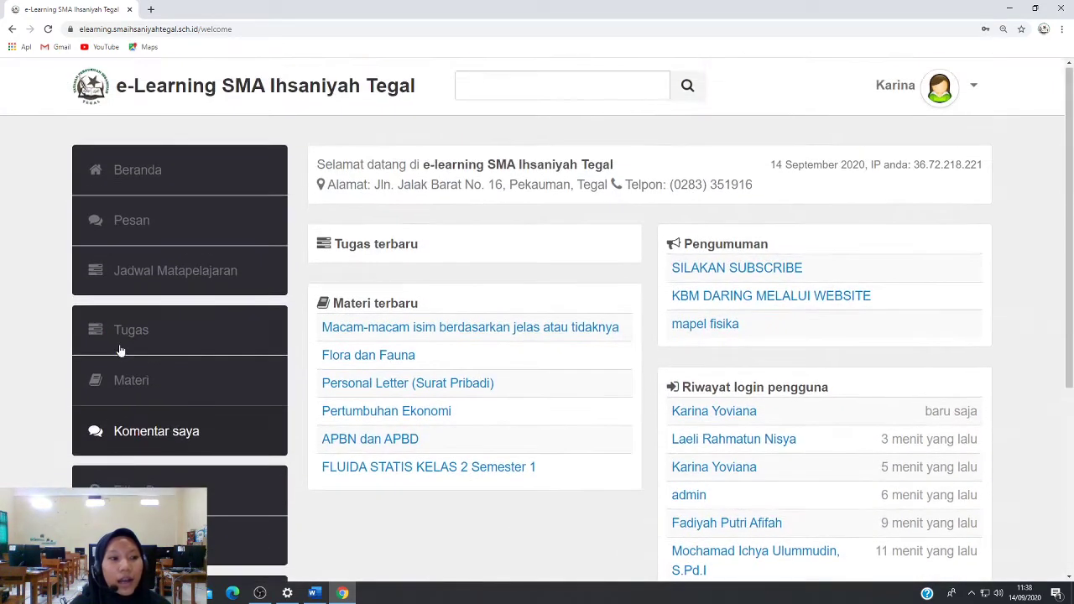
{"action": "left_click", "coordinate": [136, 225]}
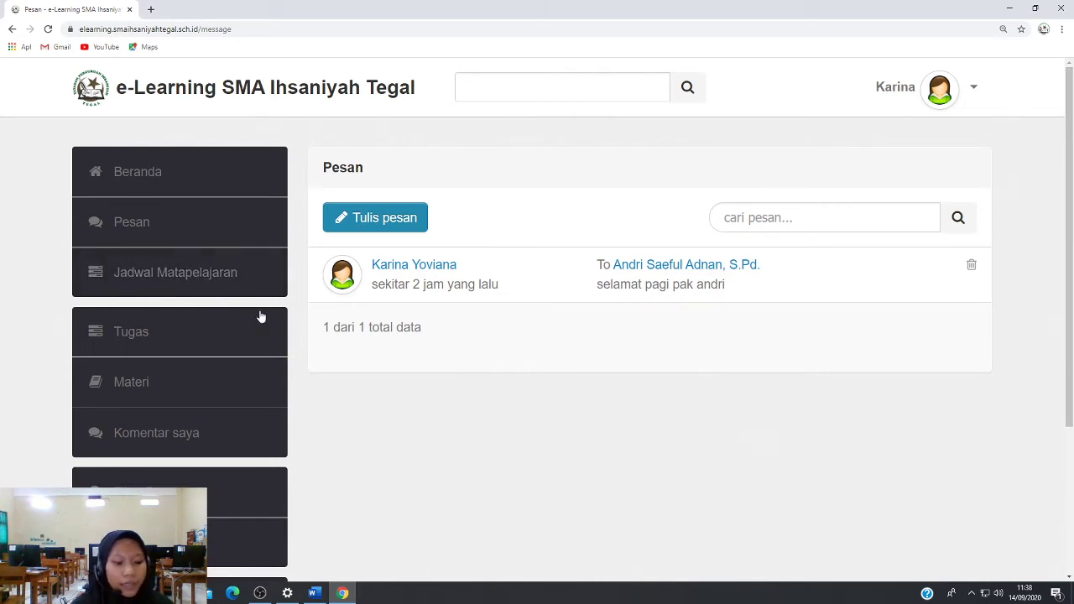
Compose a new message addressed to the teacher with the body 'selamat pagi'
{"action": "left_click", "coordinate": [372, 226]}
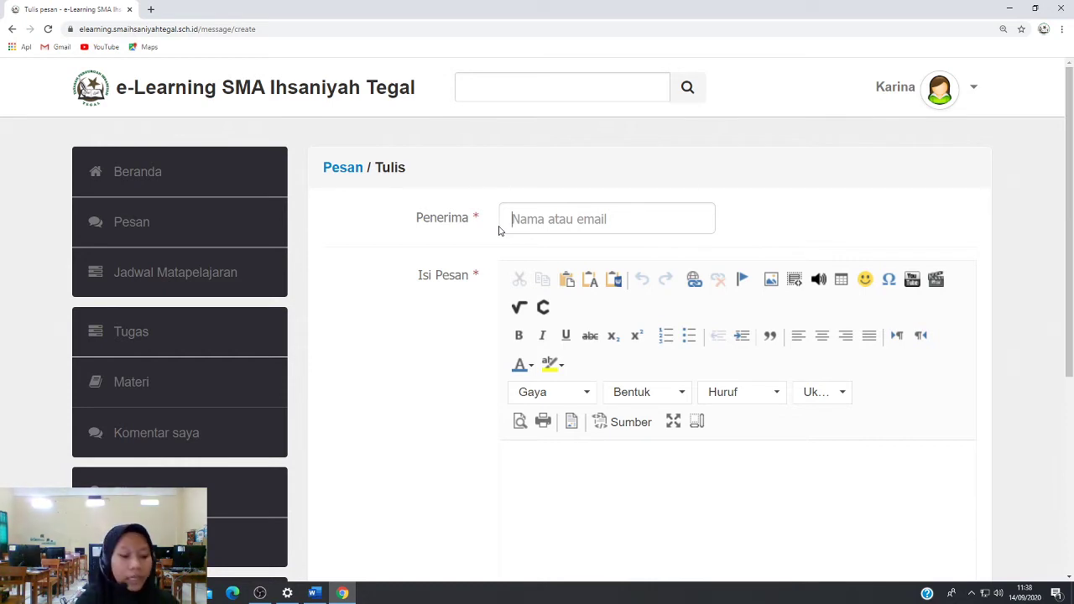
{"action": "type", "text": "andri"}
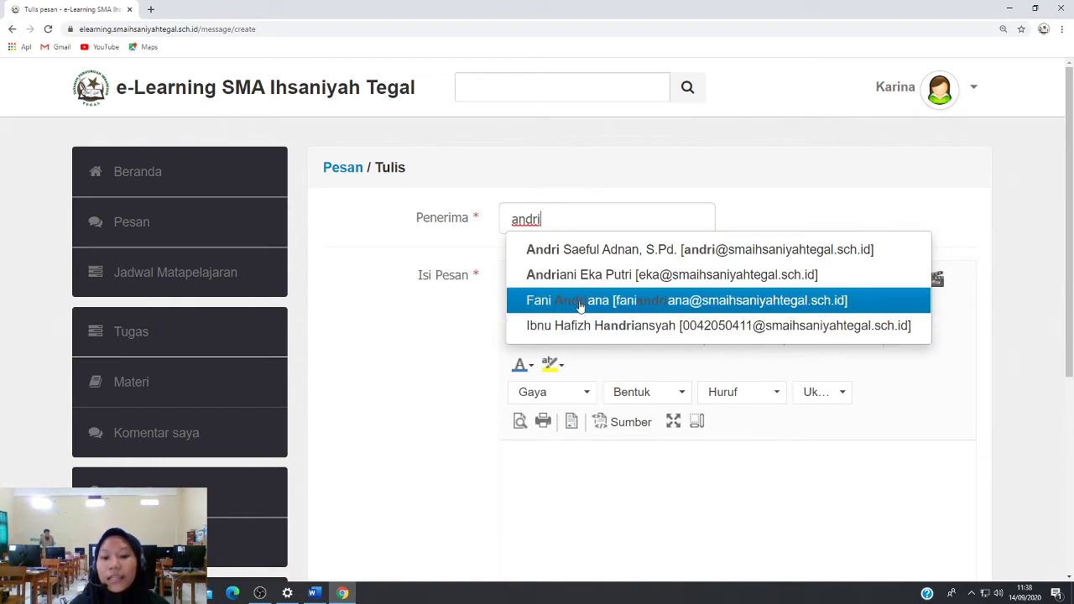
{"action": "left_click", "coordinate": [566, 255]}
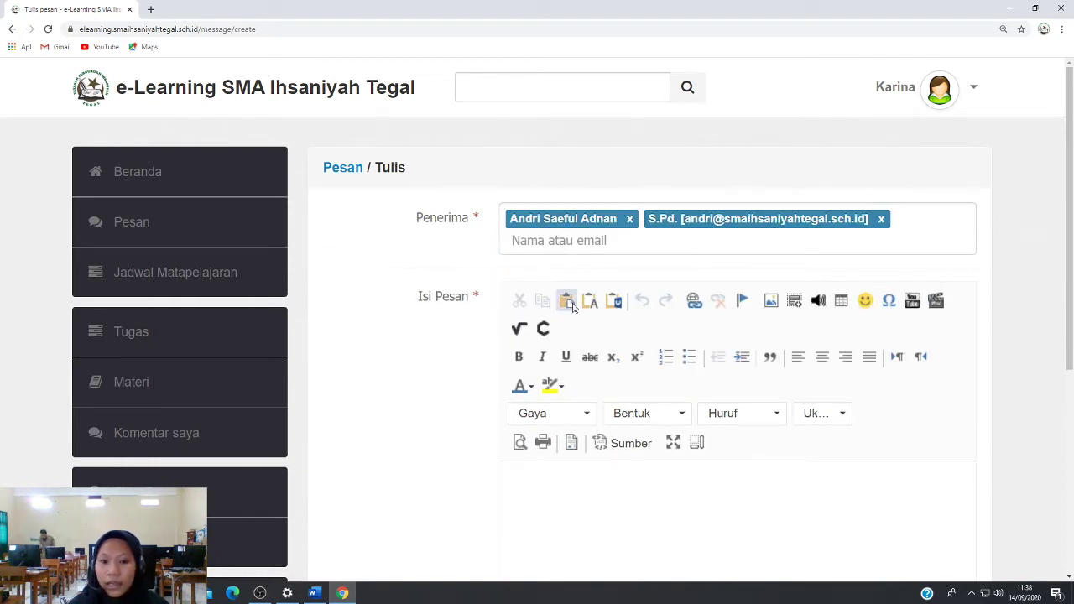
{"action": "scroll", "coordinate": [528, 319], "scroll_direction": "down", "scroll_amount": 2}
{"action": "scroll", "coordinate": [529, 319], "scroll_direction": "down", "scroll_amount": 1}
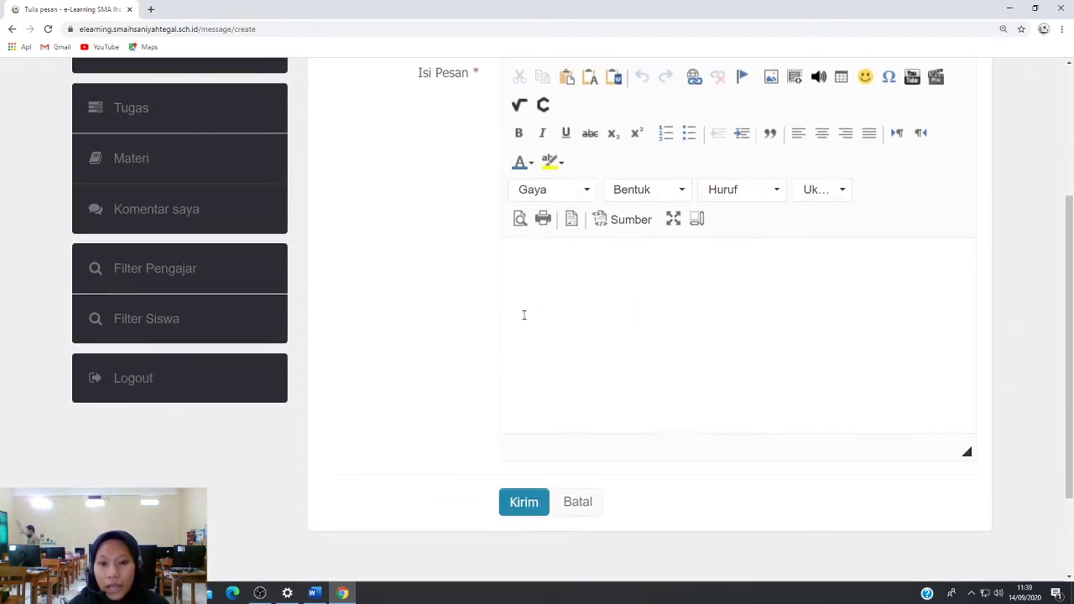
{"action": "left_click", "coordinate": [538, 282]}
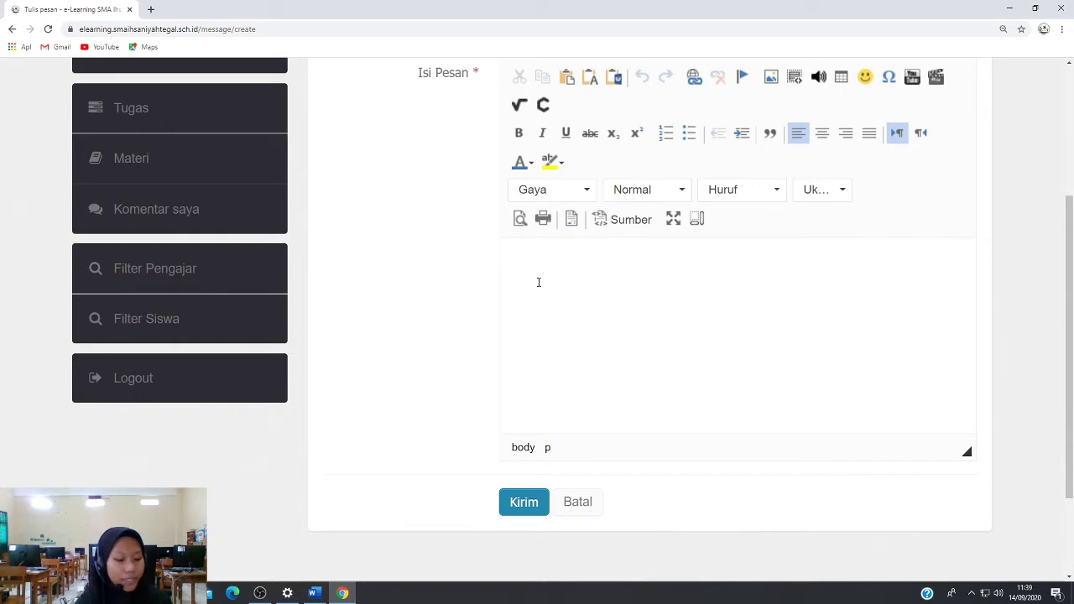
{"action": "type", "text": "selamat pagi"}
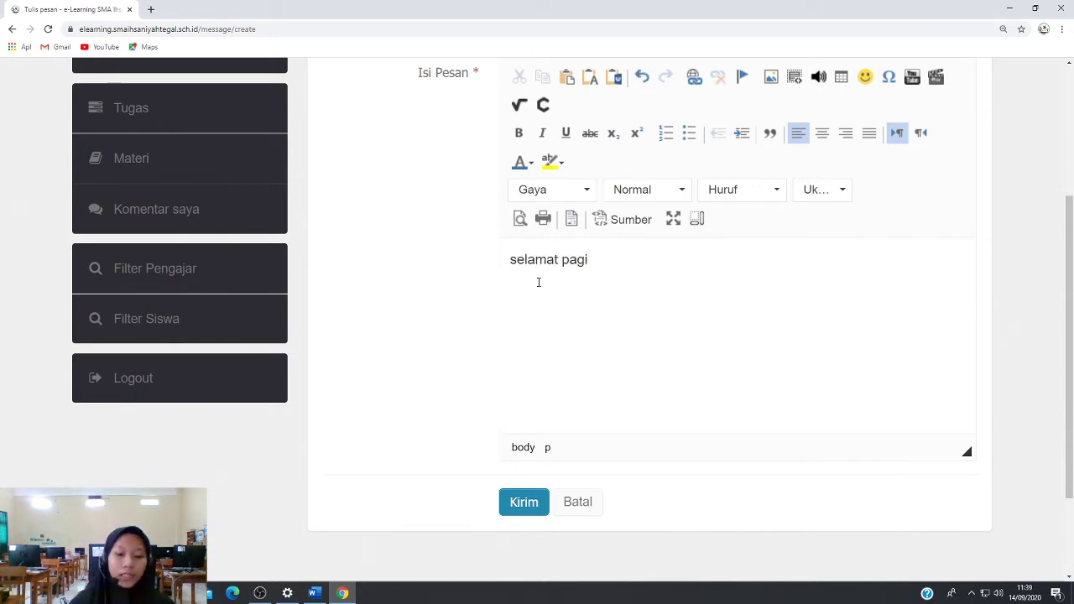
Send the 'selamat pagi' message, then delete it and confirm the removal
{"action": "left_click", "coordinate": [524, 508]}
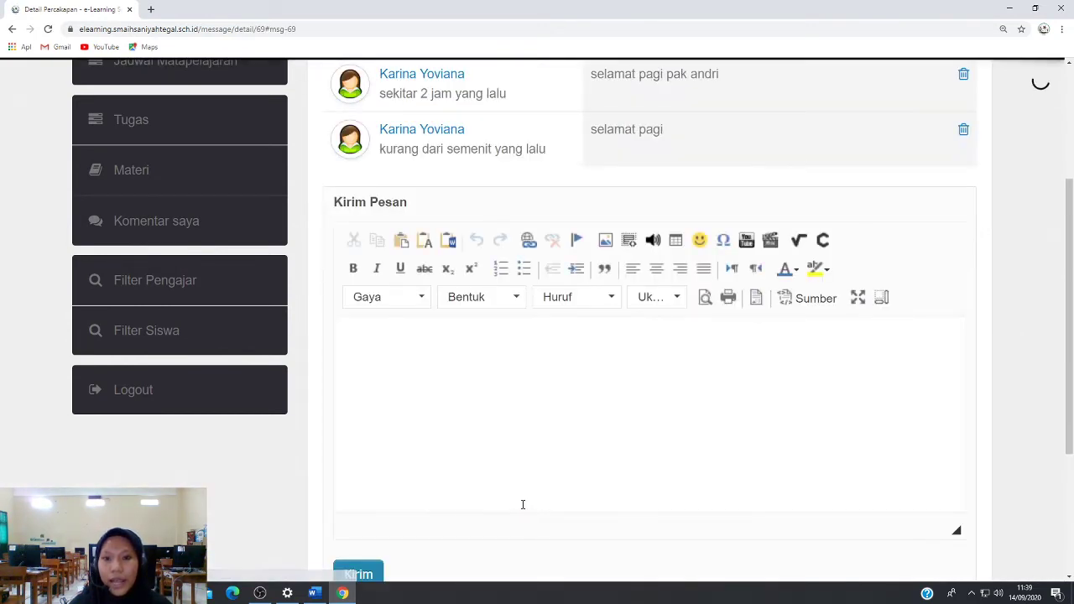
{"action": "scroll", "coordinate": [521, 502], "scroll_direction": "up", "scroll_amount": 5}
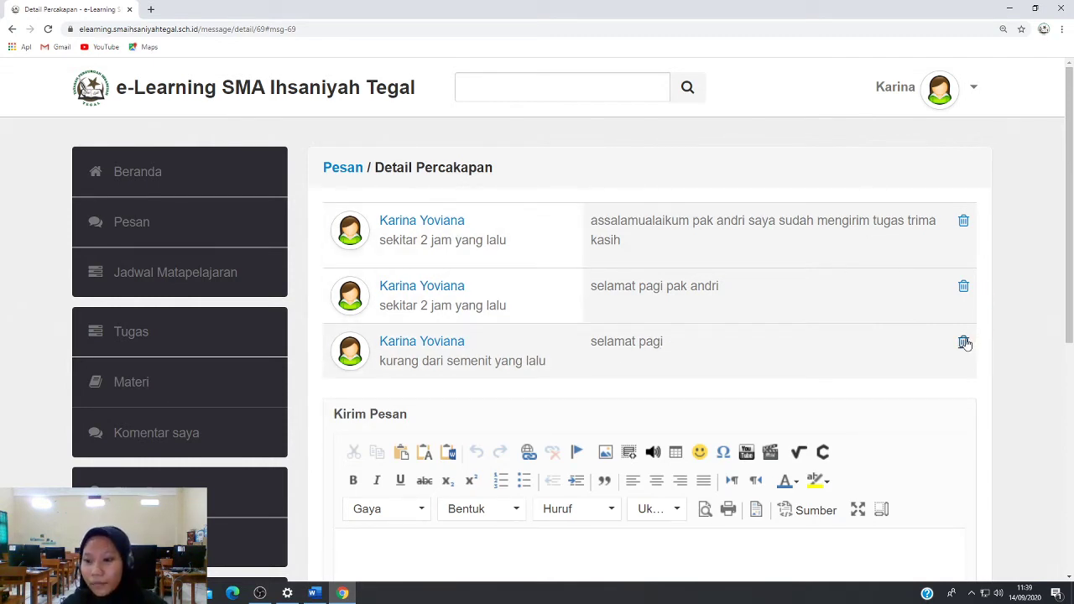
{"action": "left_click", "coordinate": [964, 343]}
{"action": "left_click", "coordinate": [582, 90]}
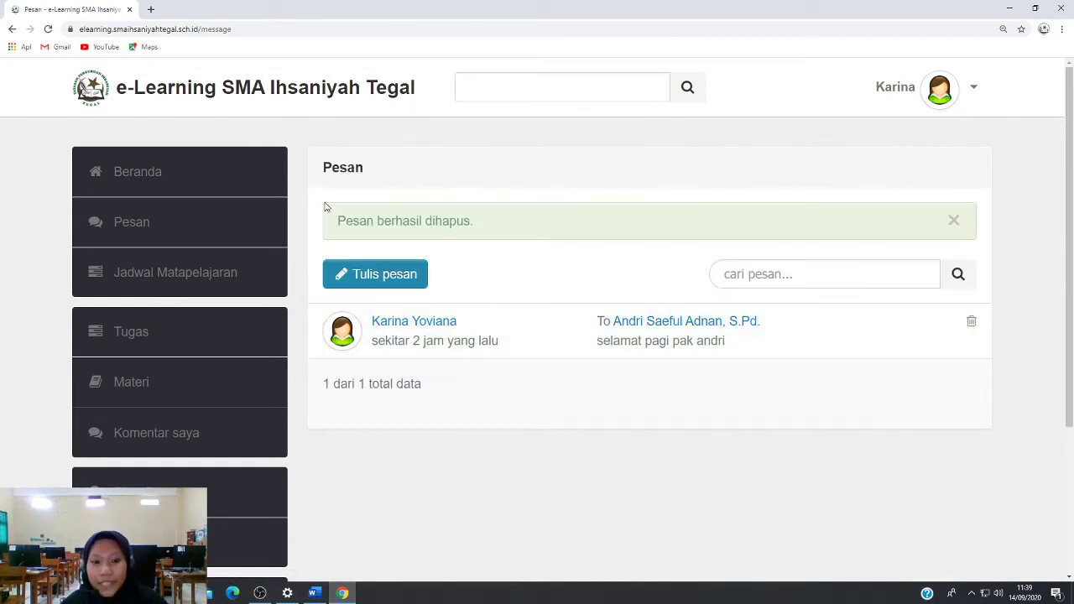
Browse the Jadwal Matapelajaran weekly schedule, then go to the empty Tugas assignments page
{"action": "left_click", "coordinate": [264, 288]}
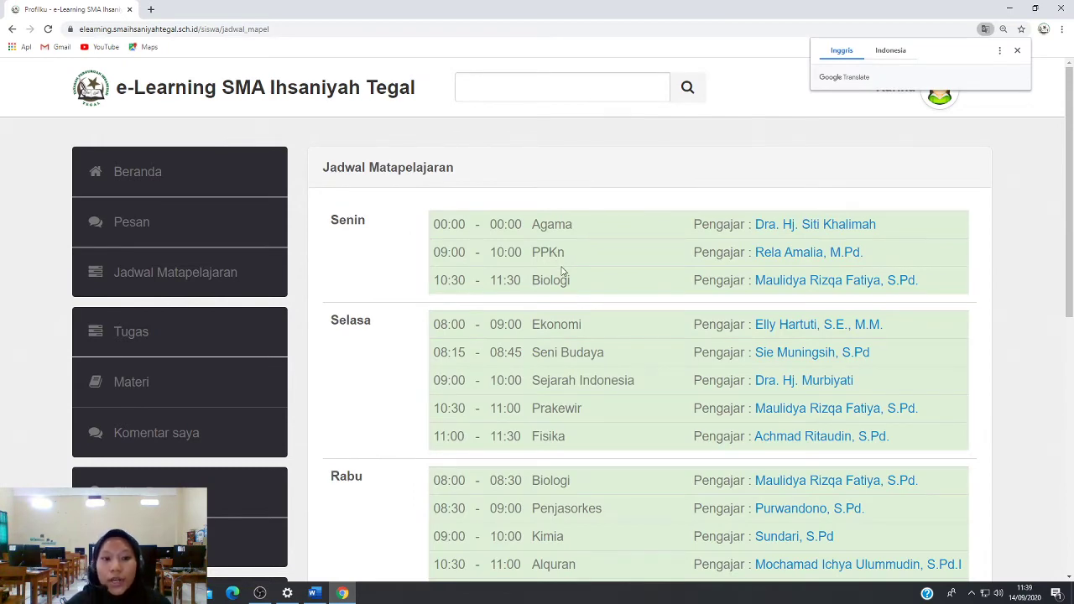
{"action": "scroll", "coordinate": [556, 277], "scroll_direction": "down", "scroll_amount": 4}
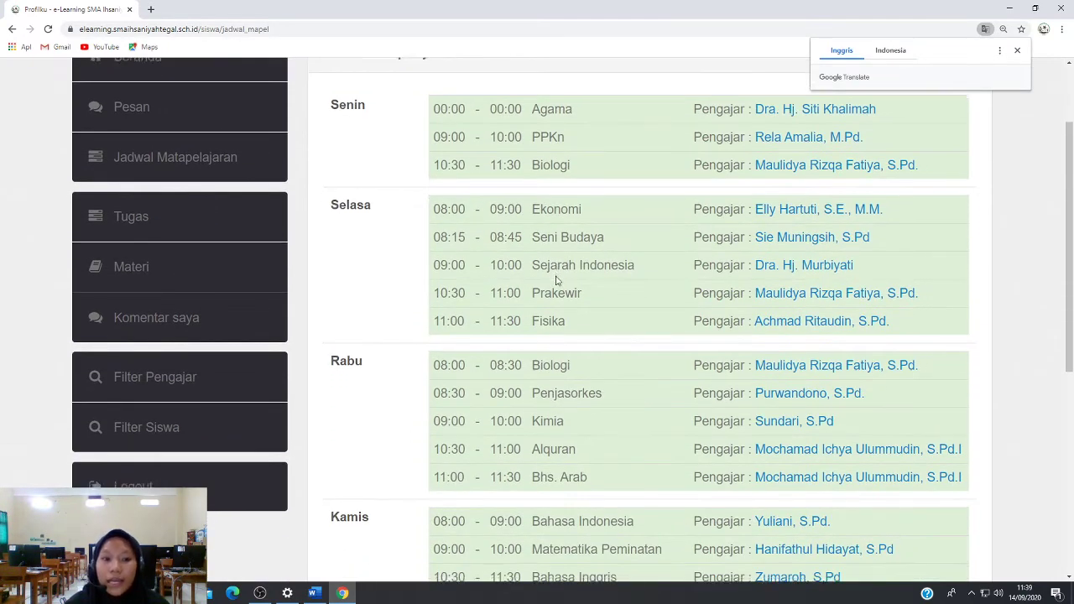
{"action": "scroll", "coordinate": [556, 279], "scroll_direction": "down", "scroll_amount": 3}
{"action": "scroll", "coordinate": [556, 280], "scroll_direction": "up", "scroll_amount": 5}
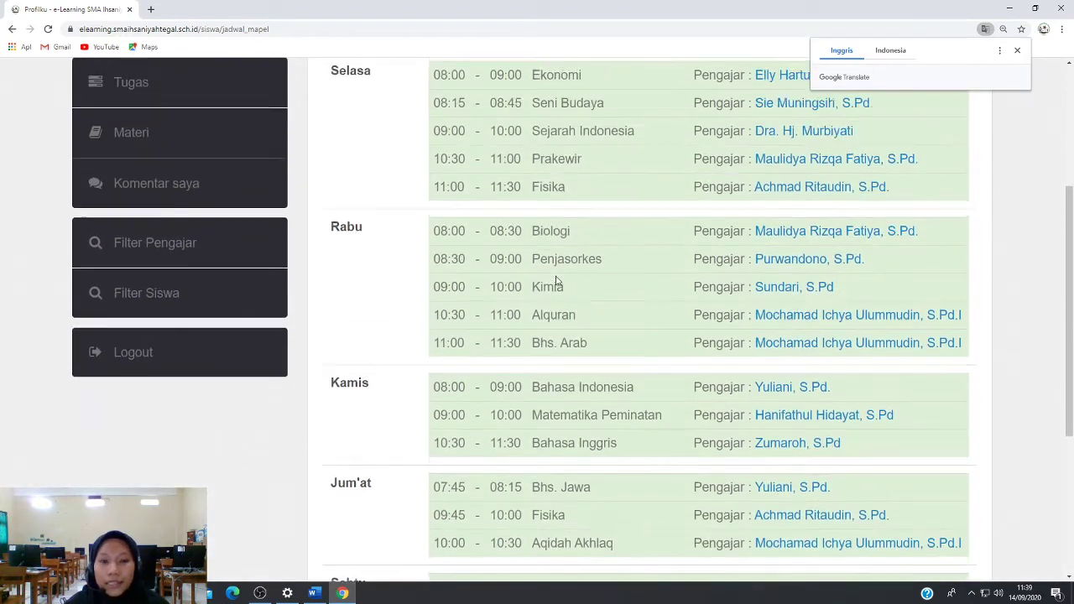
{"action": "scroll", "coordinate": [556, 281], "scroll_direction": "up", "scroll_amount": 1}
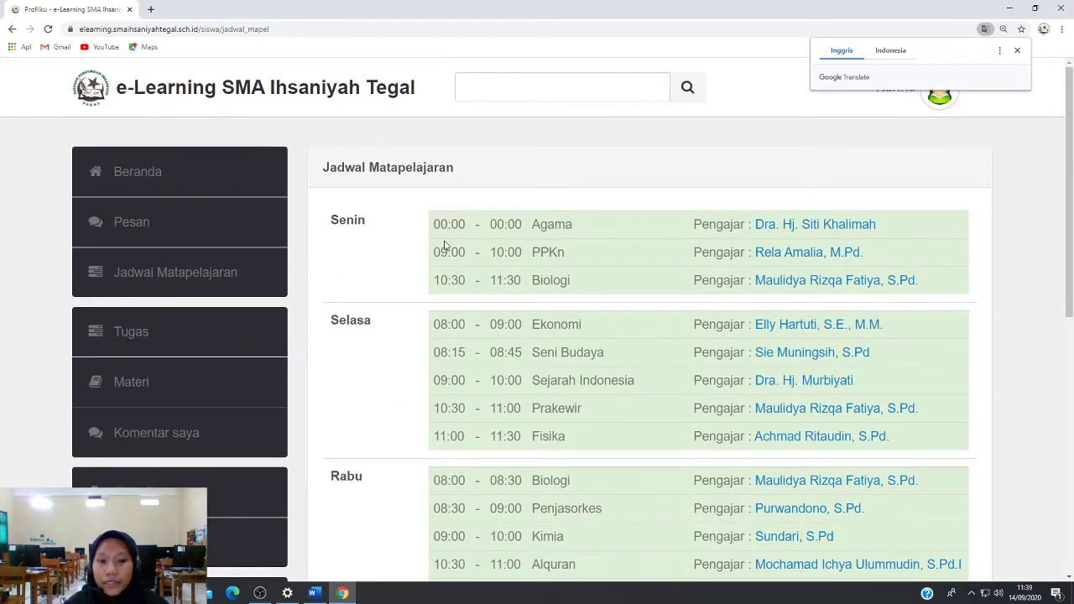
{"action": "scroll", "coordinate": [453, 239], "scroll_direction": "down", "scroll_amount": 6}
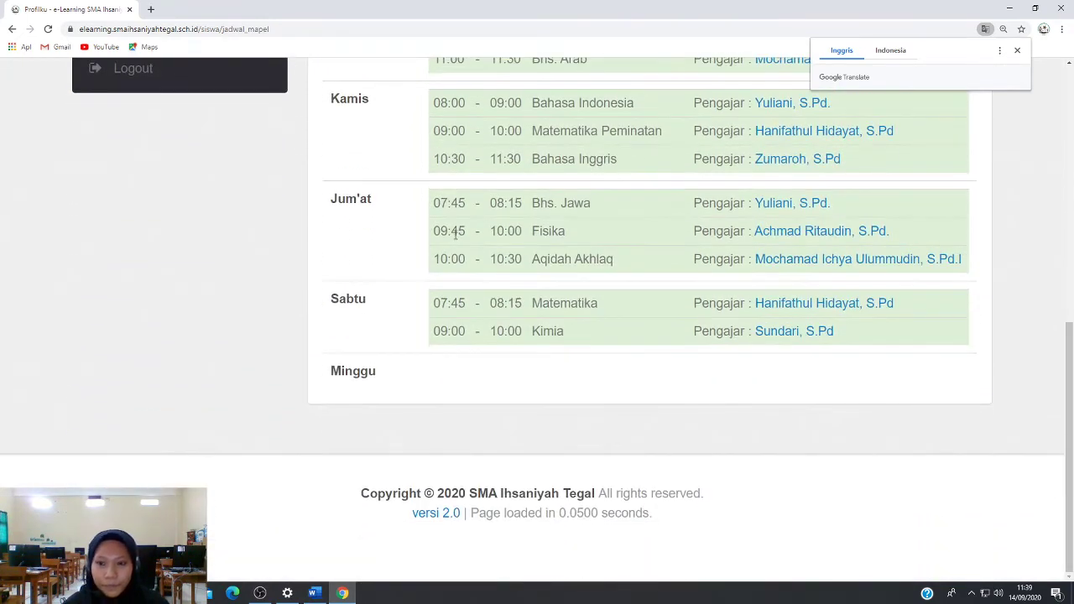
{"action": "scroll", "coordinate": [454, 239], "scroll_direction": "up", "scroll_amount": 5}
{"action": "scroll", "coordinate": [454, 238], "scroll_direction": "up", "scroll_amount": 1}
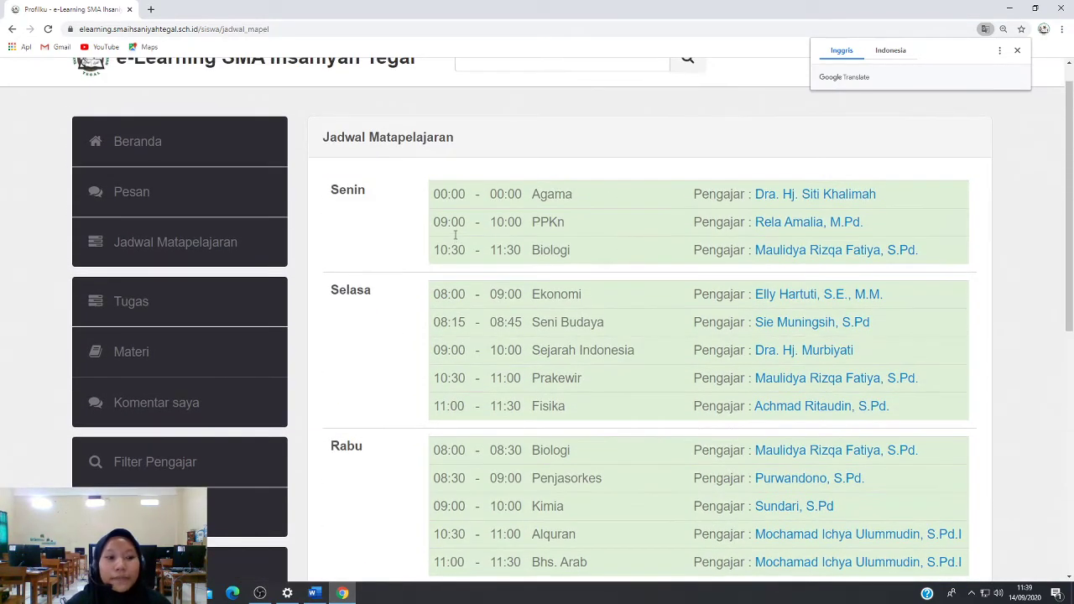
{"action": "left_click", "coordinate": [234, 304]}
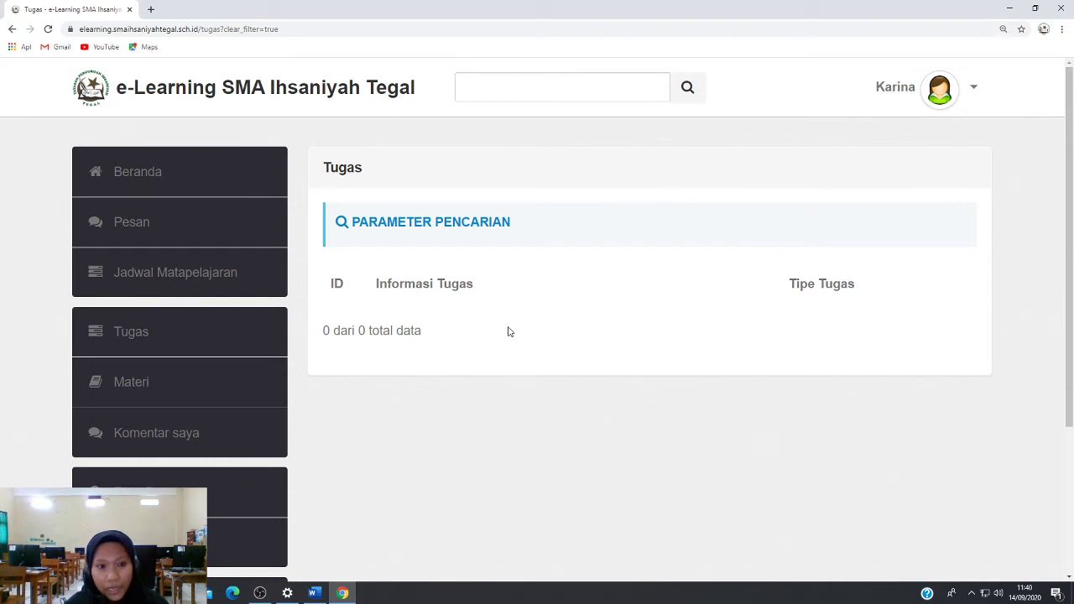
{"action": "scroll", "coordinate": [281, 290], "scroll_direction": "down", "scroll_amount": 2}
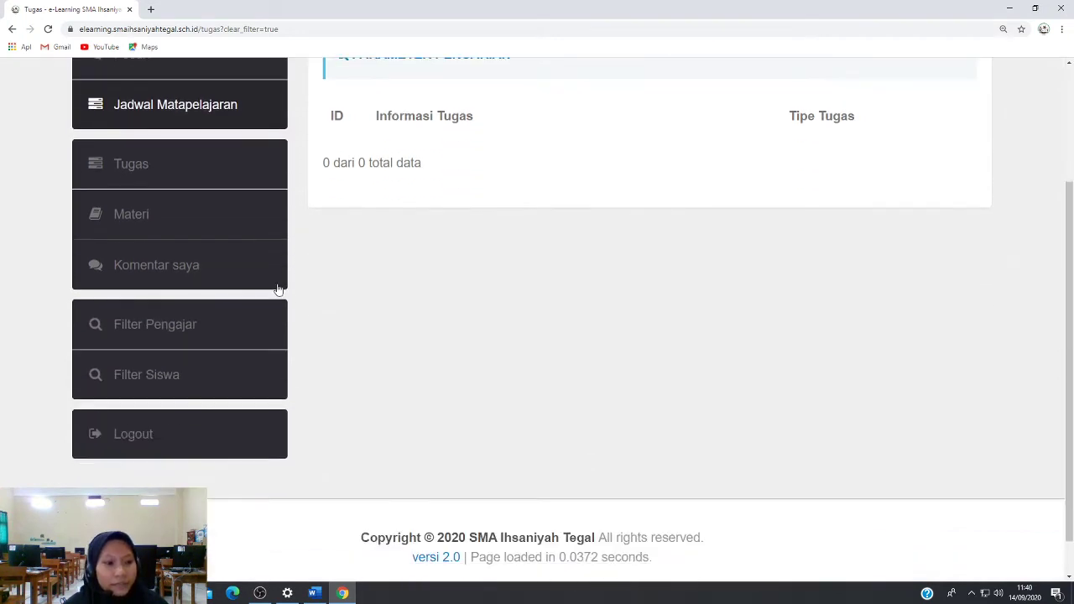
Open Materi and scroll through materials like 'Flora dan Fauna' and 'APBN dan APBD'
{"action": "left_click", "coordinate": [166, 220]}
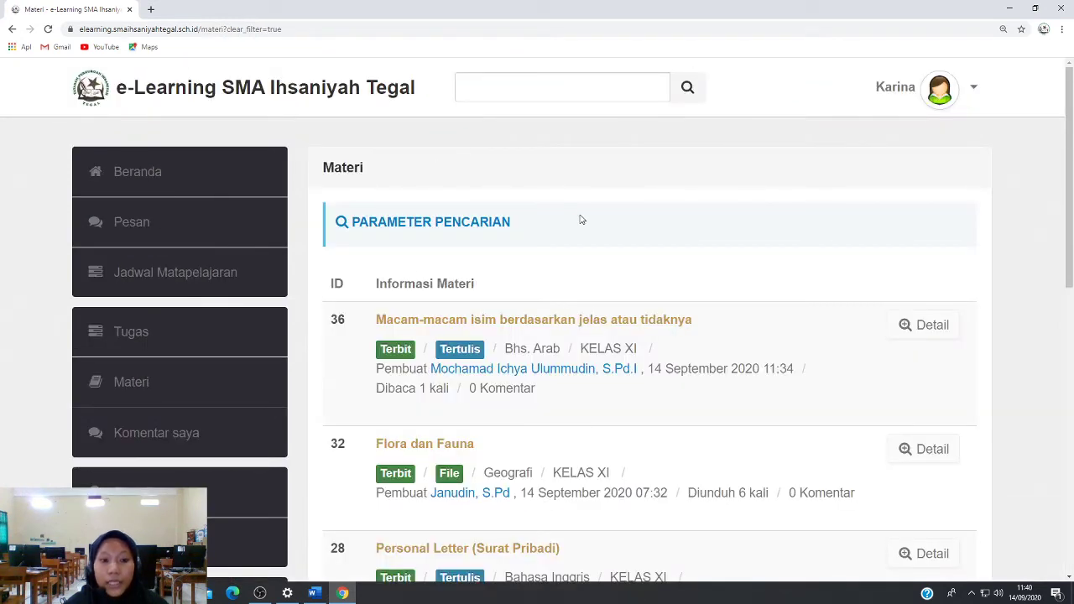
{"action": "scroll", "coordinate": [613, 291], "scroll_direction": "down", "scroll_amount": 1}
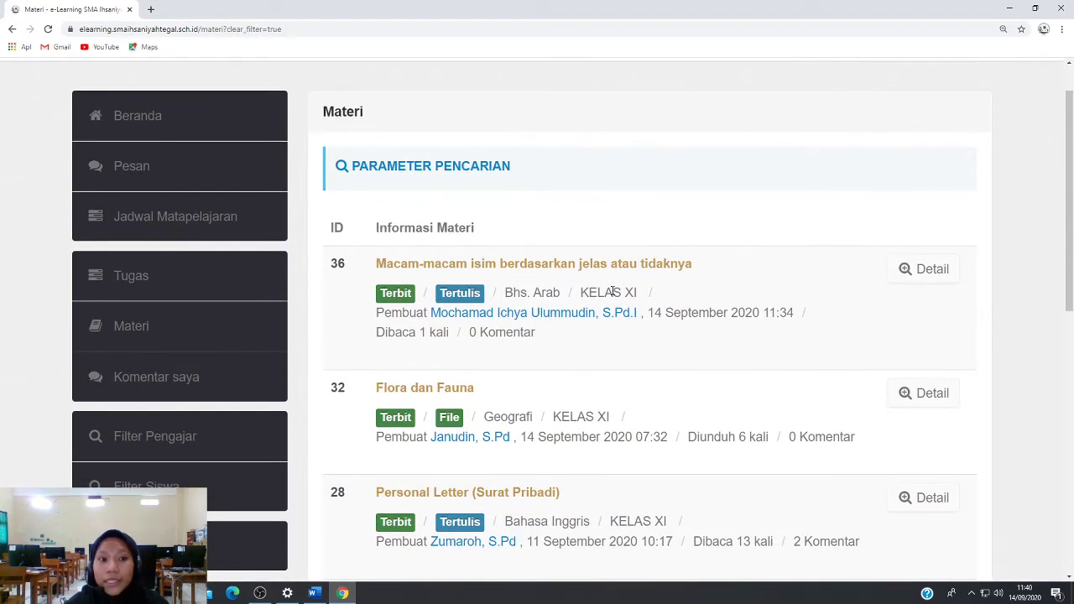
{"action": "scroll", "coordinate": [613, 291], "scroll_direction": "down", "scroll_amount": 3}
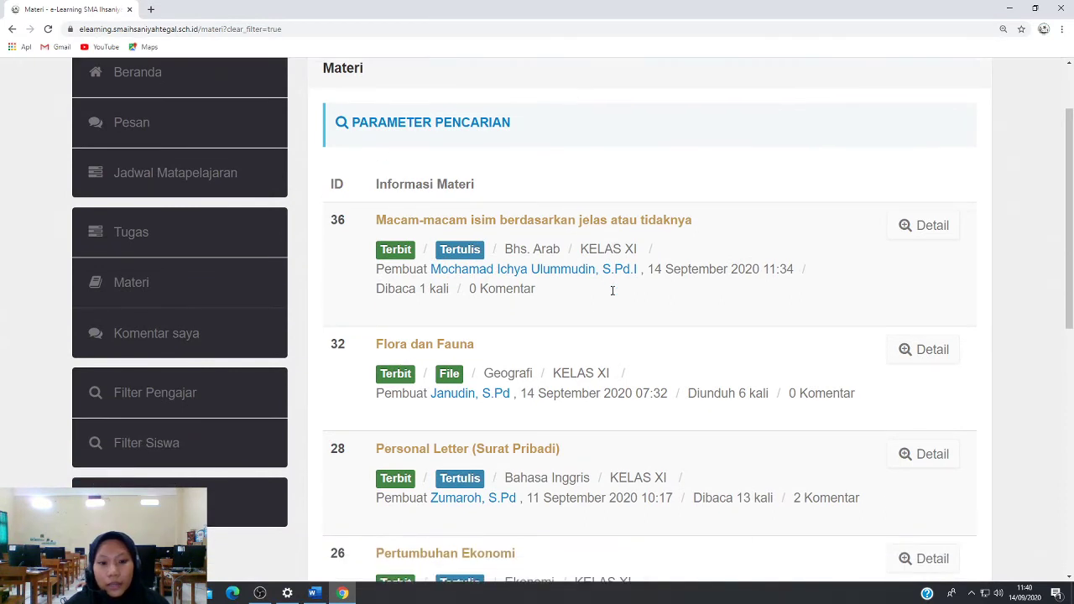
{"action": "scroll", "coordinate": [519, 304], "scroll_direction": "down", "scroll_amount": 1}
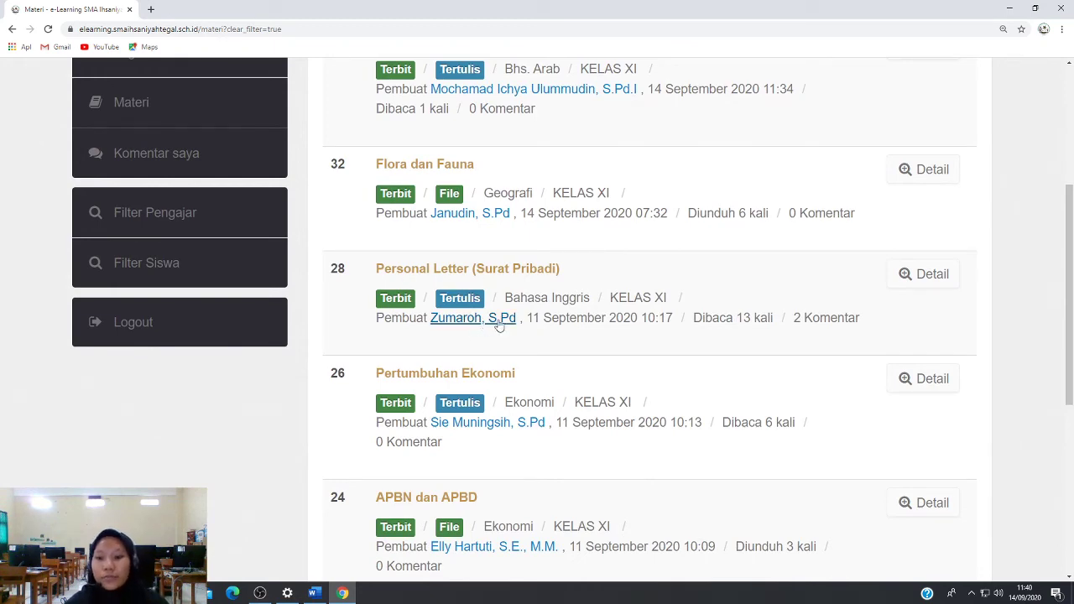
Open the 'Personal Letter (Surat Pribadi)' material's details and scroll down through its content
{"action": "left_click", "coordinate": [912, 283]}
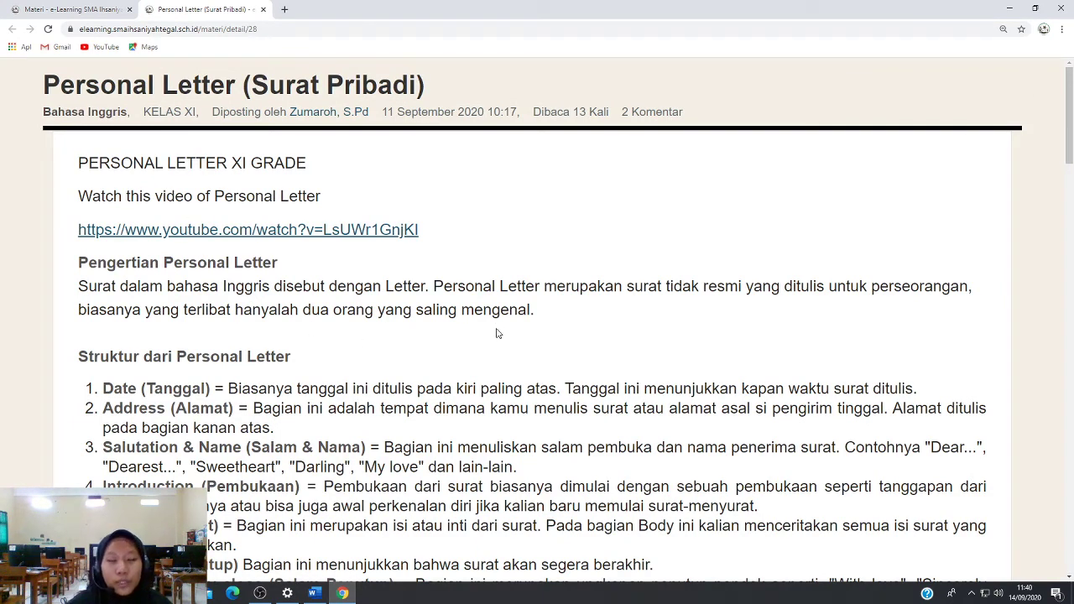
{"action": "scroll", "coordinate": [496, 333], "scroll_direction": "down", "scroll_amount": 5}
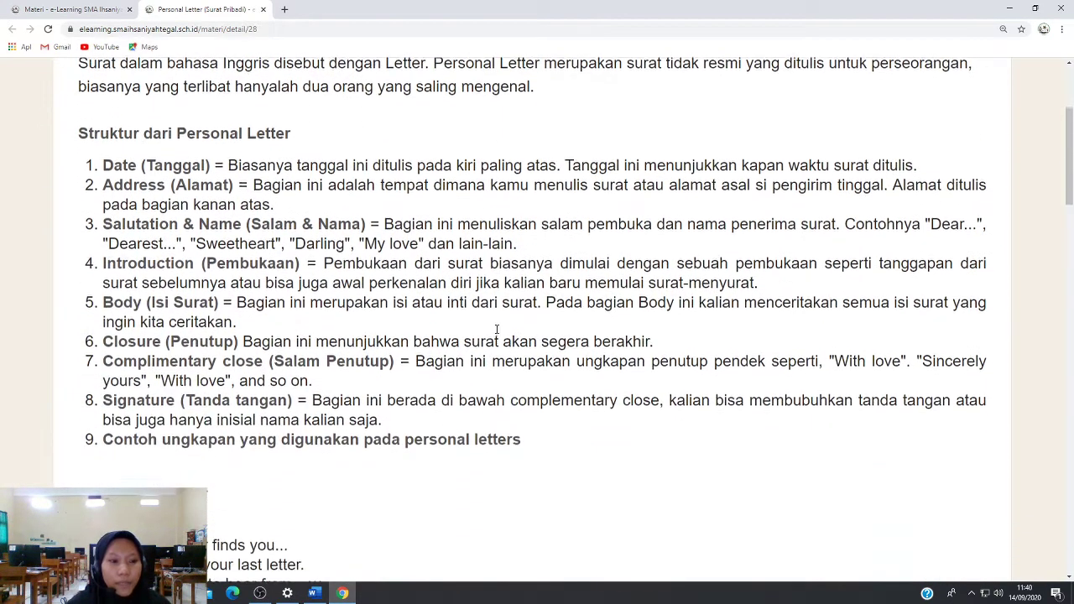
{"action": "scroll", "coordinate": [496, 333], "scroll_direction": "down", "scroll_amount": 10}
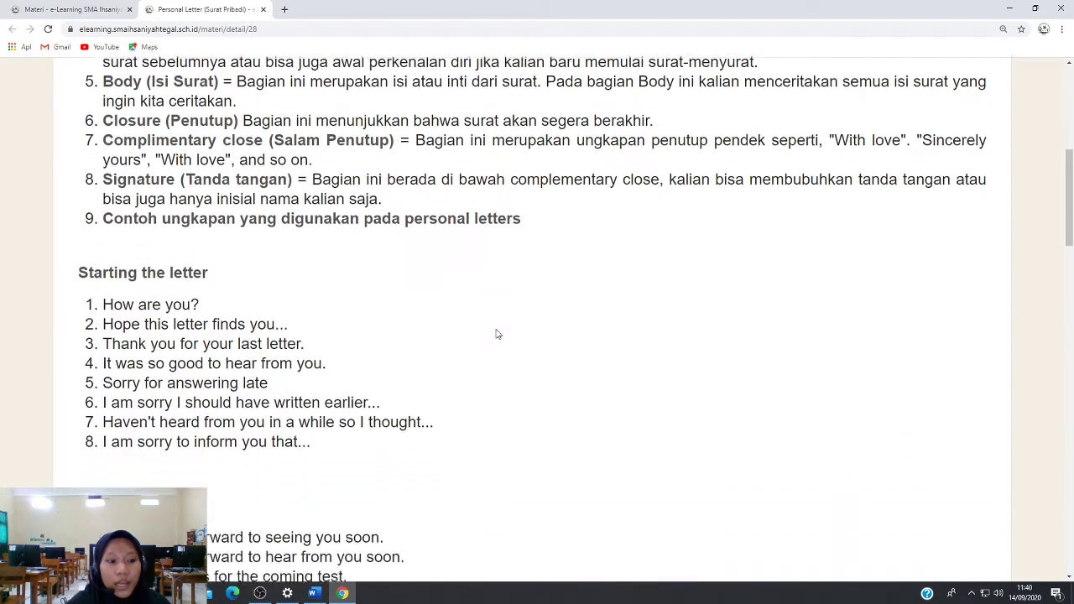
{"action": "scroll", "coordinate": [496, 334], "scroll_direction": "down", "scroll_amount": 13}
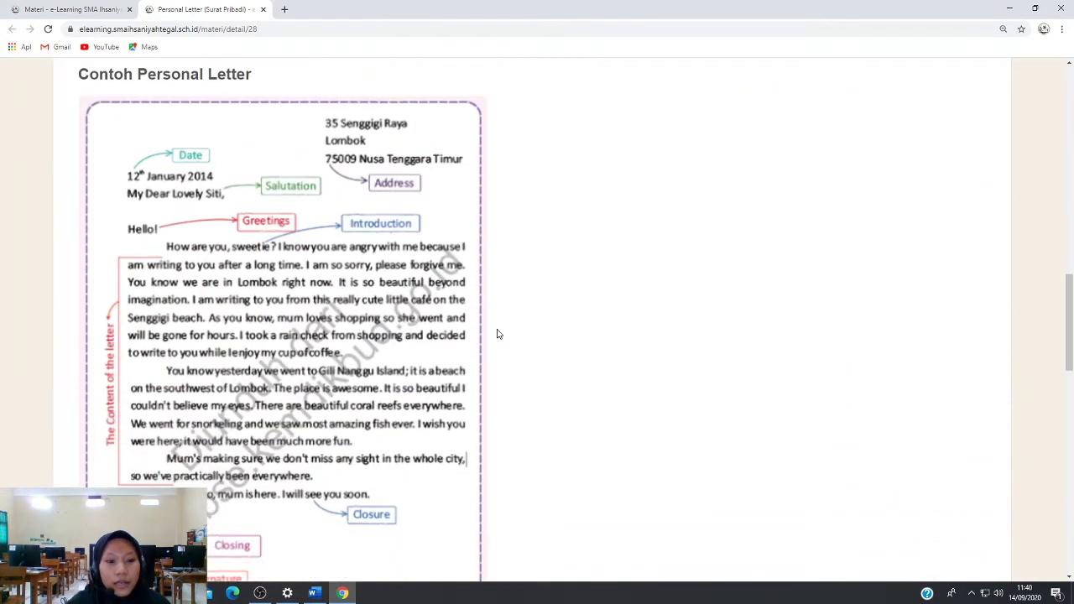
{"action": "scroll", "coordinate": [497, 334], "scroll_direction": "down", "scroll_amount": 9}
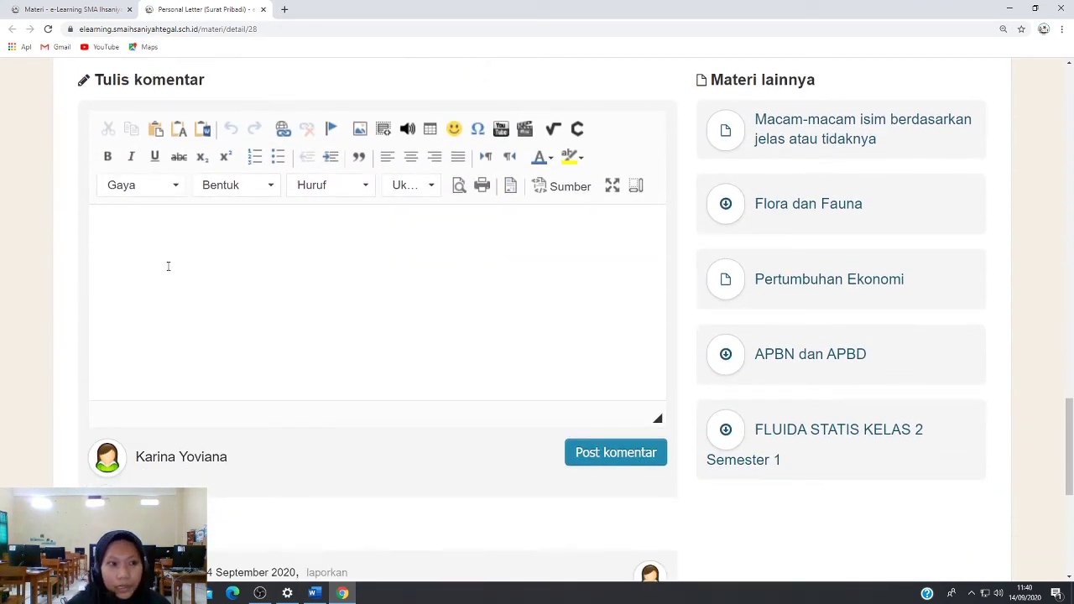
Place the cursor in the Tulis komentar editor, then scroll back up through the material
{"action": "left_click", "coordinate": [147, 251]}
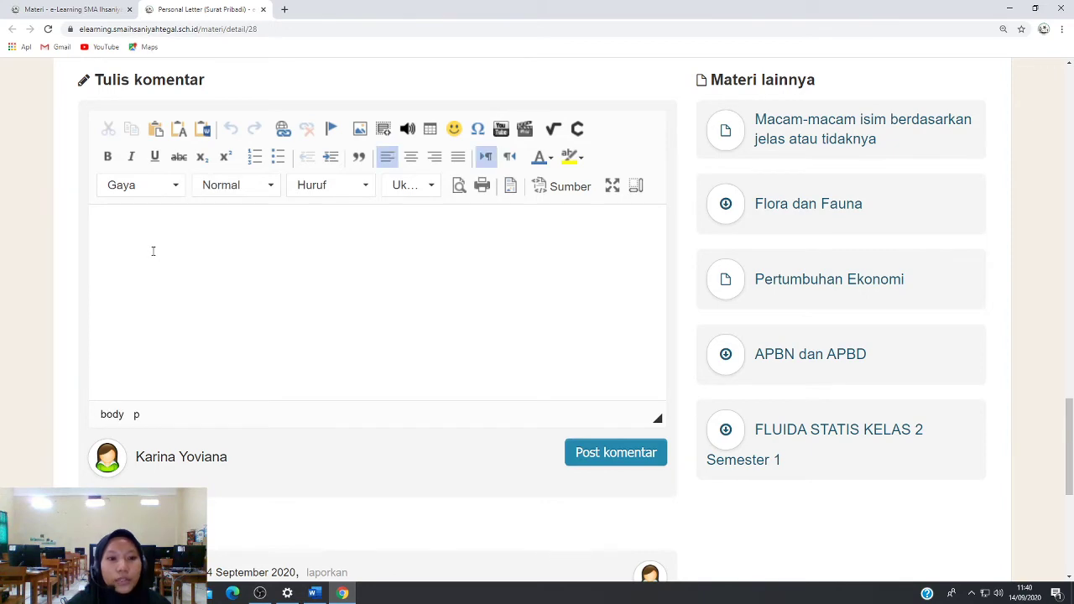
{"action": "scroll", "coordinate": [153, 251], "scroll_direction": "up", "scroll_amount": 8}
{"action": "scroll", "coordinate": [155, 252], "scroll_direction": "down", "scroll_amount": 5}
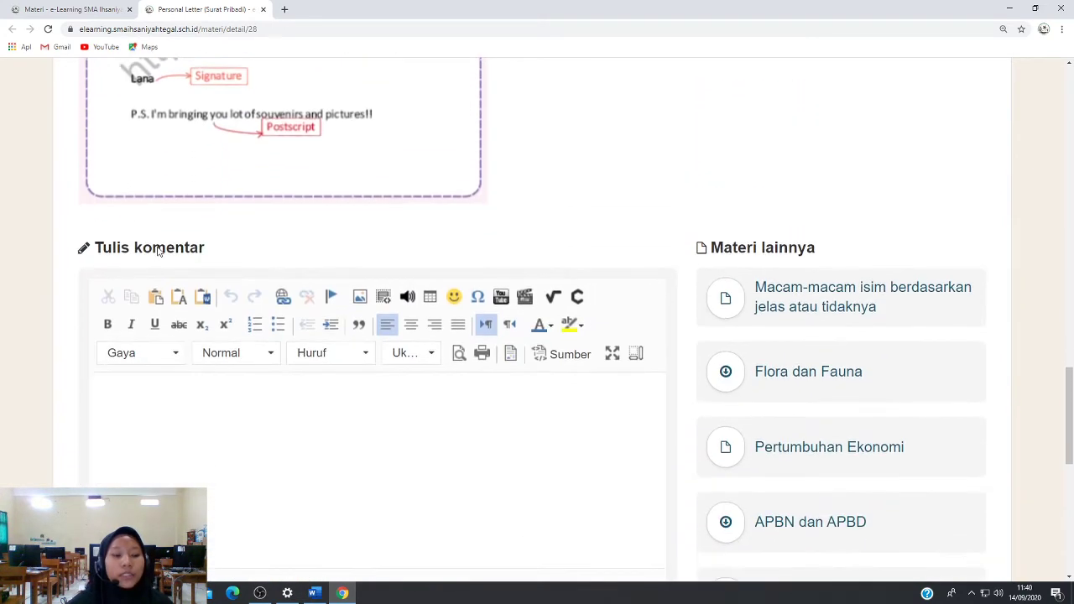
{"action": "scroll", "coordinate": [164, 252], "scroll_direction": "down", "scroll_amount": 4}
{"action": "scroll", "coordinate": [185, 263], "scroll_direction": "up", "scroll_amount": 4}
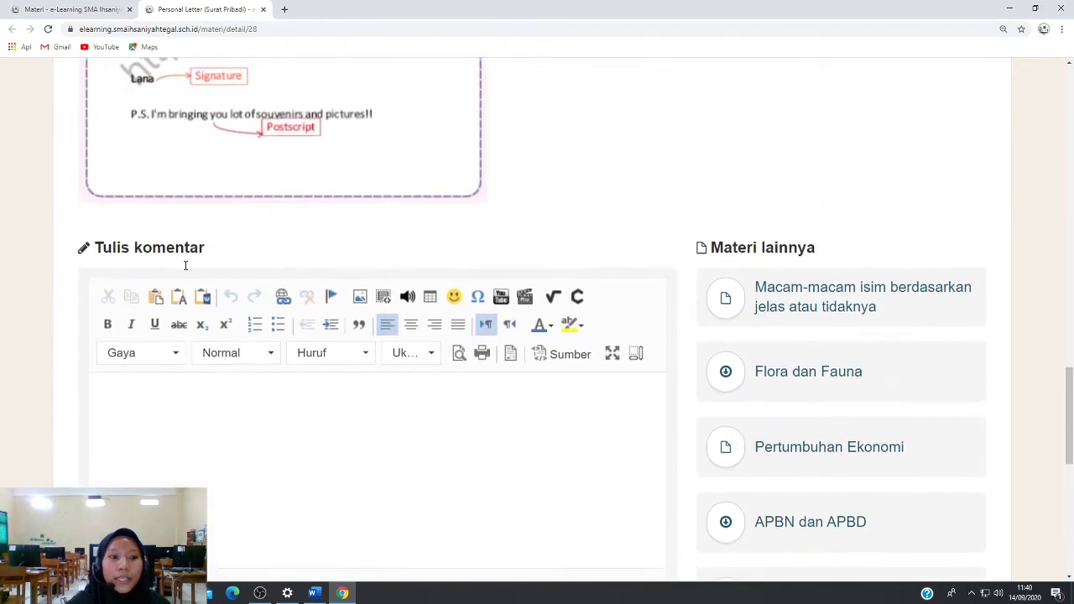
{"action": "scroll", "coordinate": [186, 265], "scroll_direction": "up", "scroll_amount": 7}
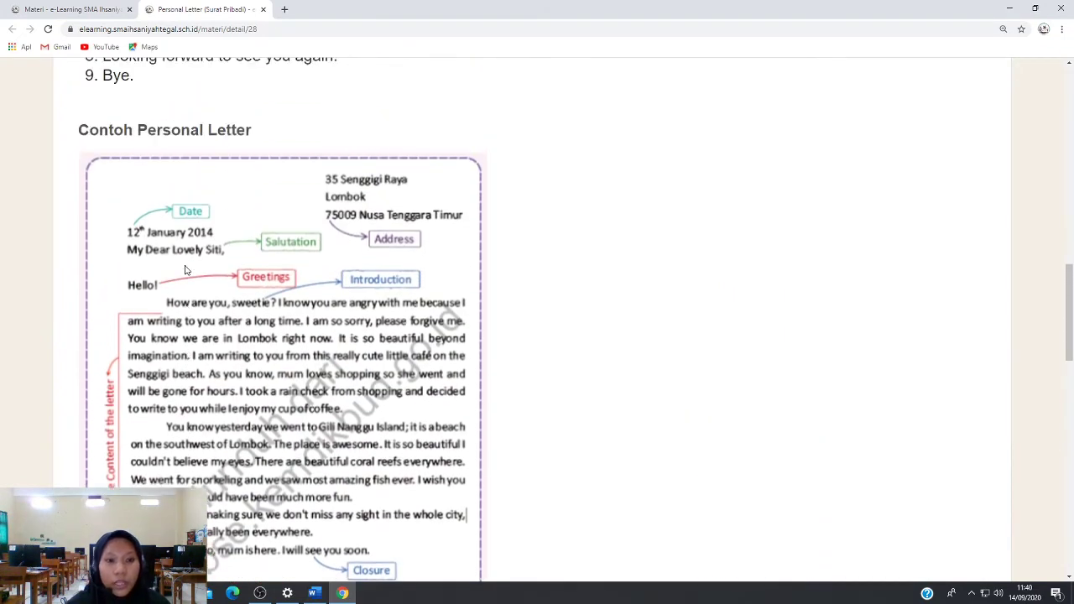
{"action": "scroll", "coordinate": [185, 268], "scroll_direction": "up", "scroll_amount": 6}
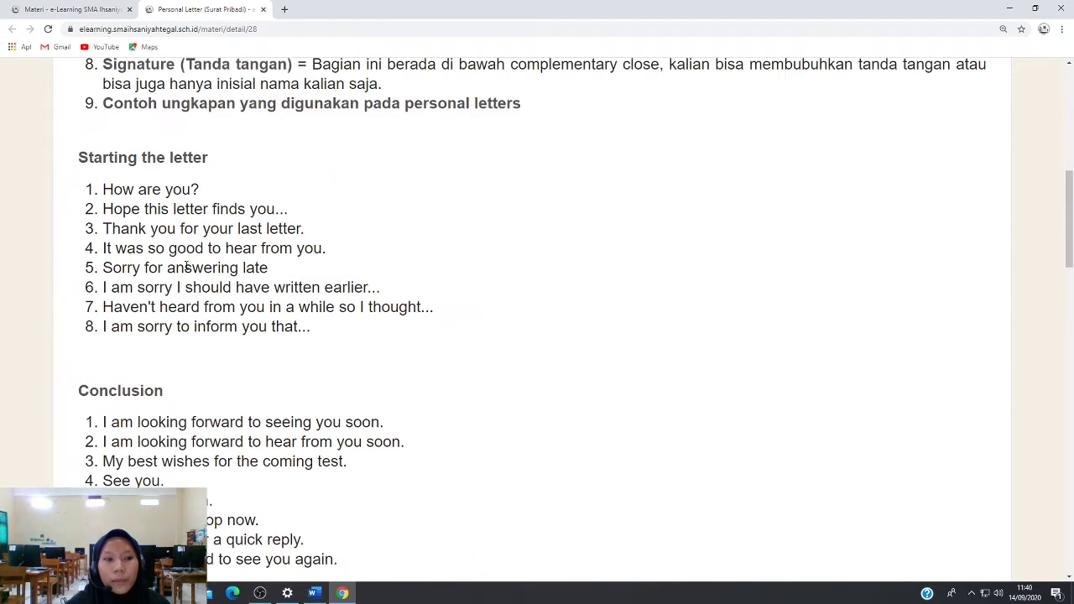
{"action": "scroll", "coordinate": [186, 267], "scroll_direction": "up", "scroll_amount": 2}
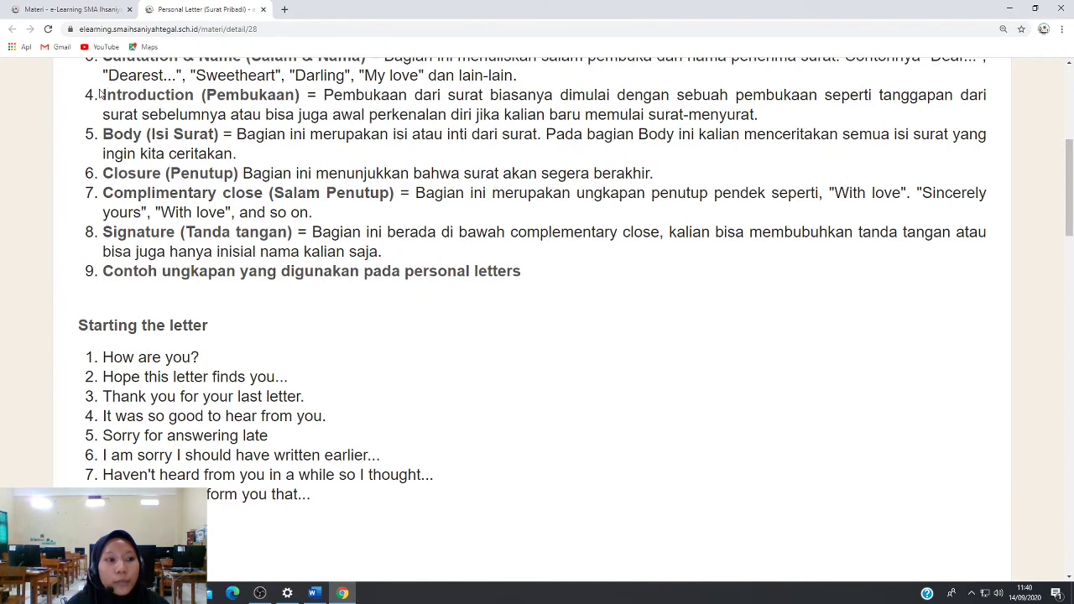
Select the item 4 Introduction (Pembukaan) explanation and scroll down to the comment form
{"action": "left_click_drag", "start_coordinate": [100, 95], "coordinate": [765, 126]}
{"action": "key", "text": "ctrl+c"}
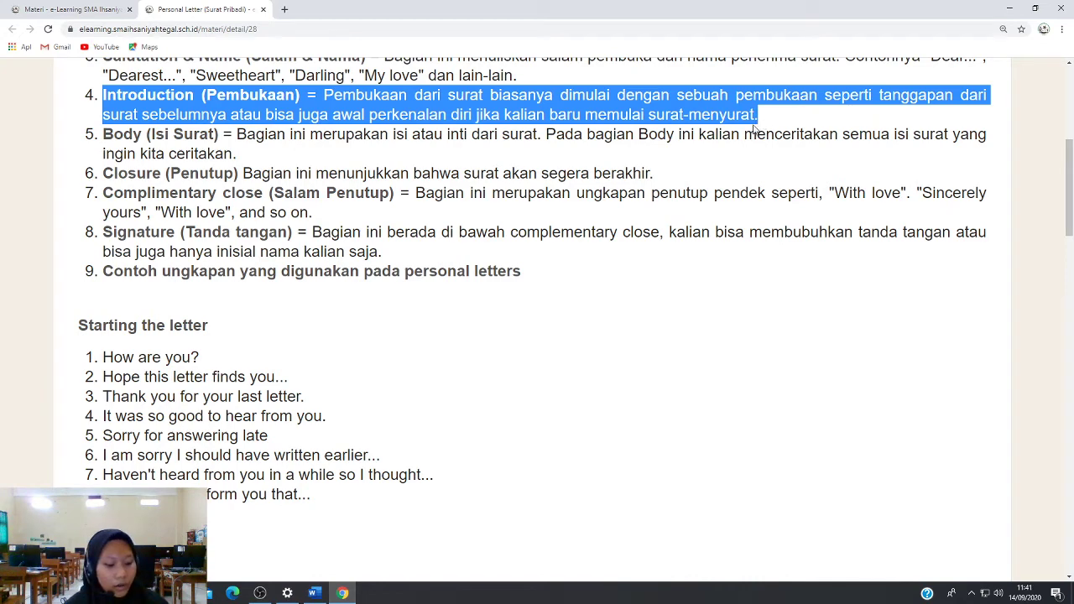
{"action": "scroll", "coordinate": [747, 130], "scroll_direction": "down", "scroll_amount": 7}
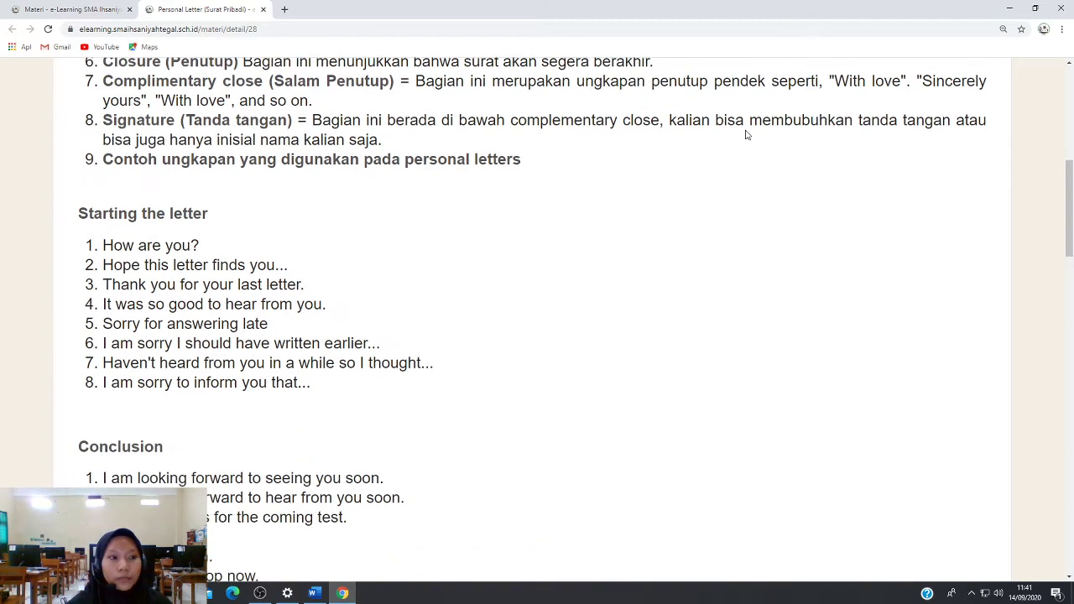
{"action": "scroll", "coordinate": [749, 134], "scroll_direction": "down", "scroll_amount": 10}
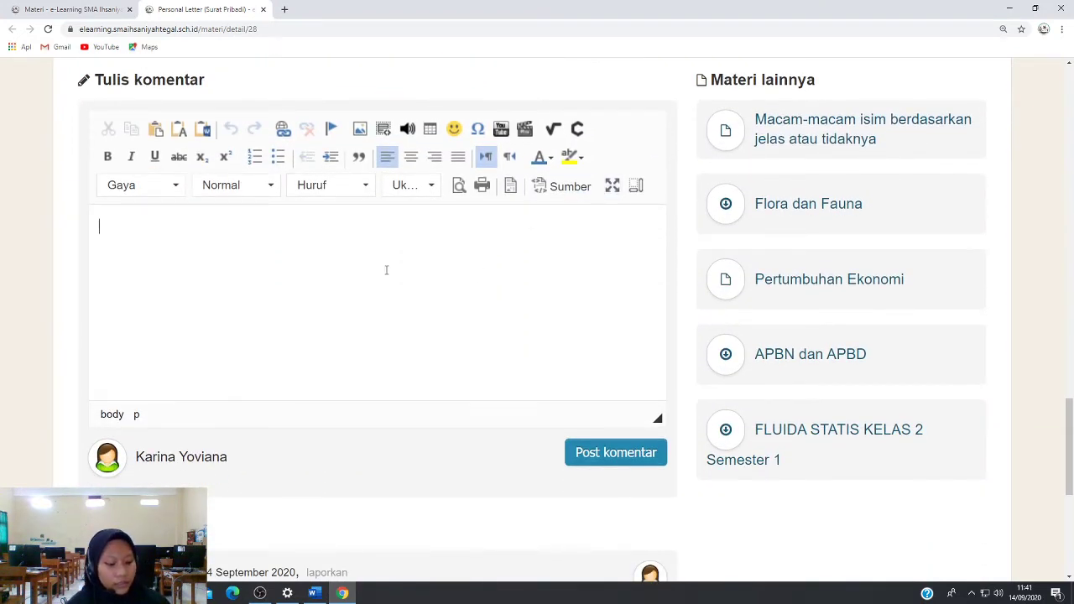
Paste the Pembukaan explanation as a quote and add 'bu bagian saya belum faham' below it
{"action": "key", "text": "ctrl+v"}
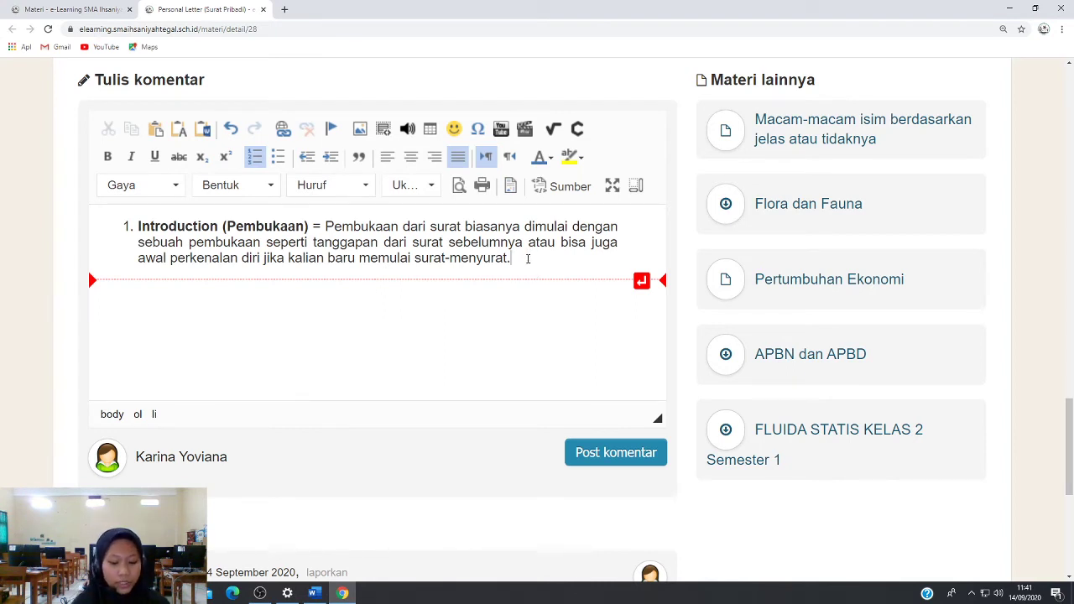
{"action": "key", "text": "Return"}
{"action": "key", "text": "Return"}
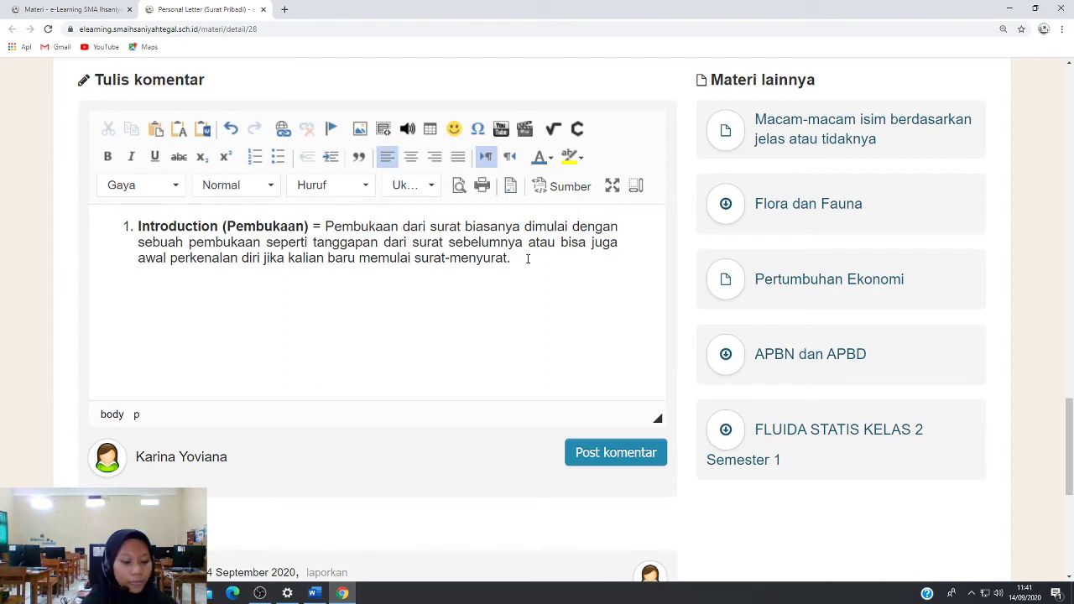
{"action": "type", "text": "bu bag"}
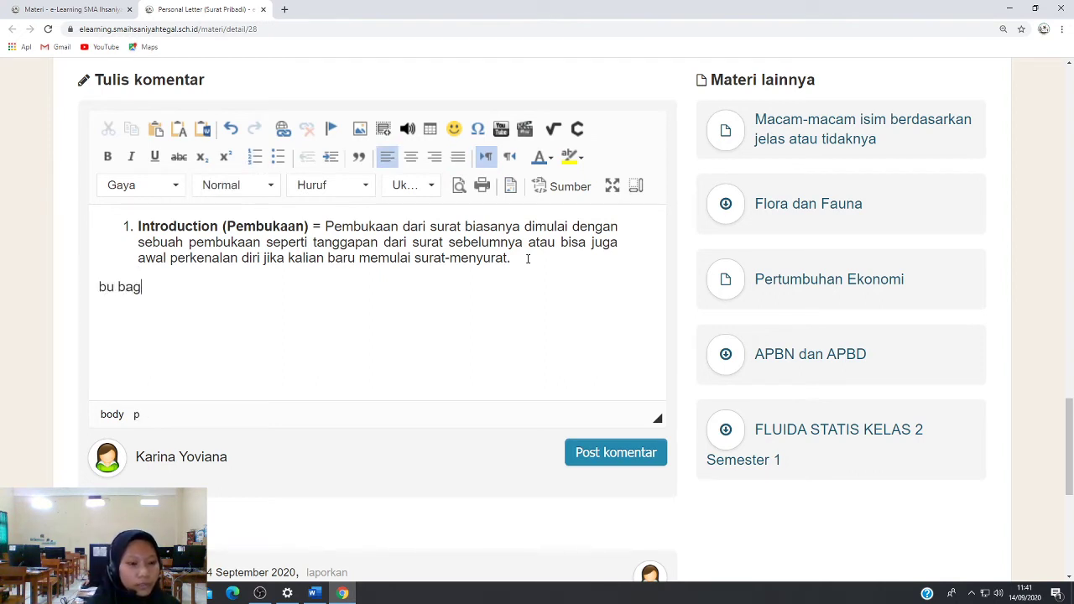
{"action": "type", "text": "ian saua"}
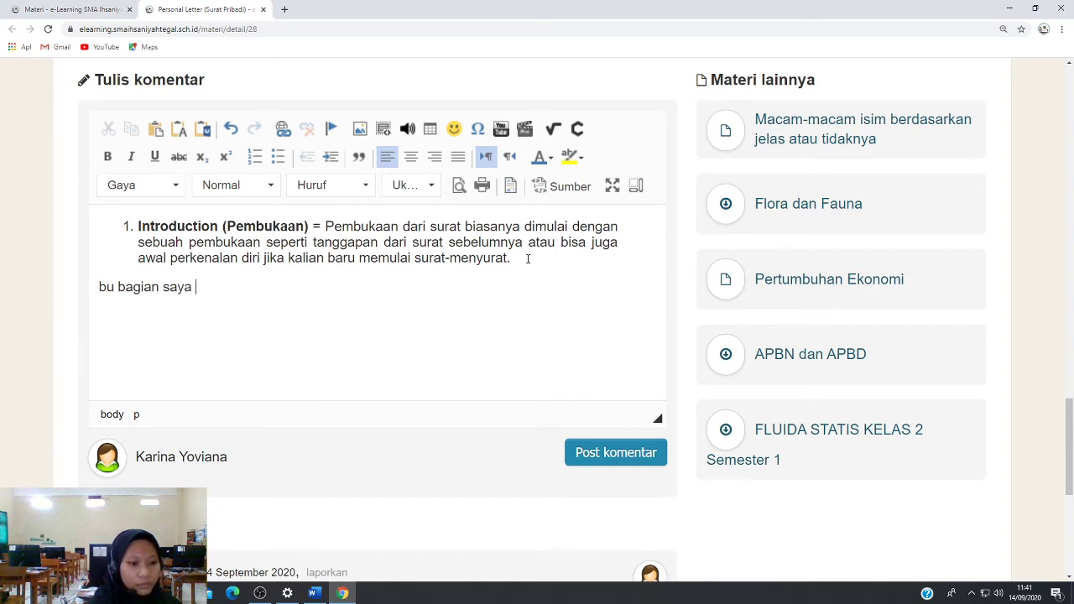
{"action": "type", "text": " belu"}
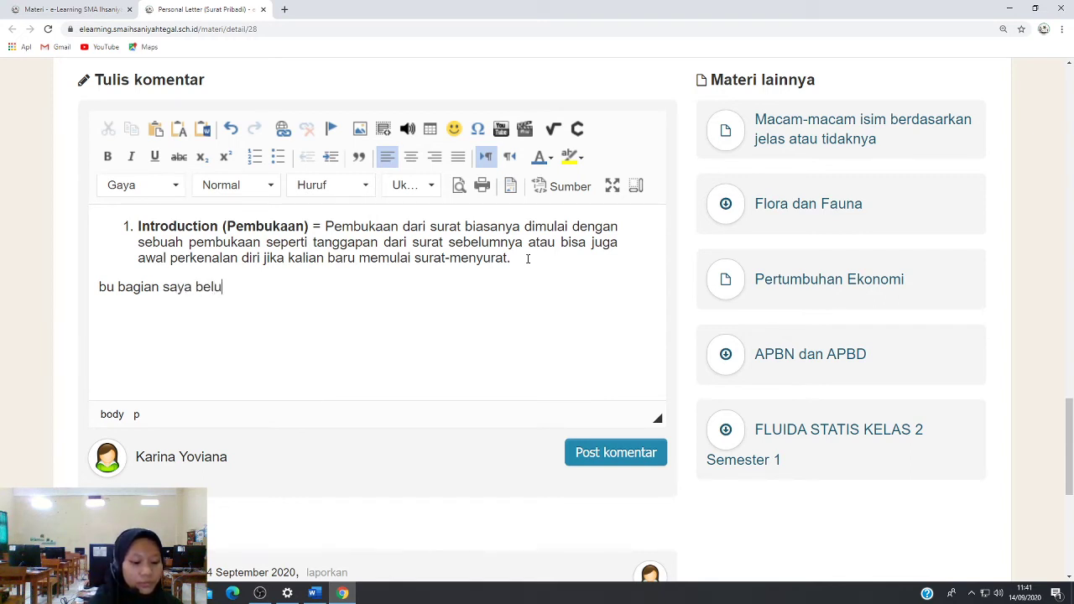
{"action": "type", "text": "m faham"}
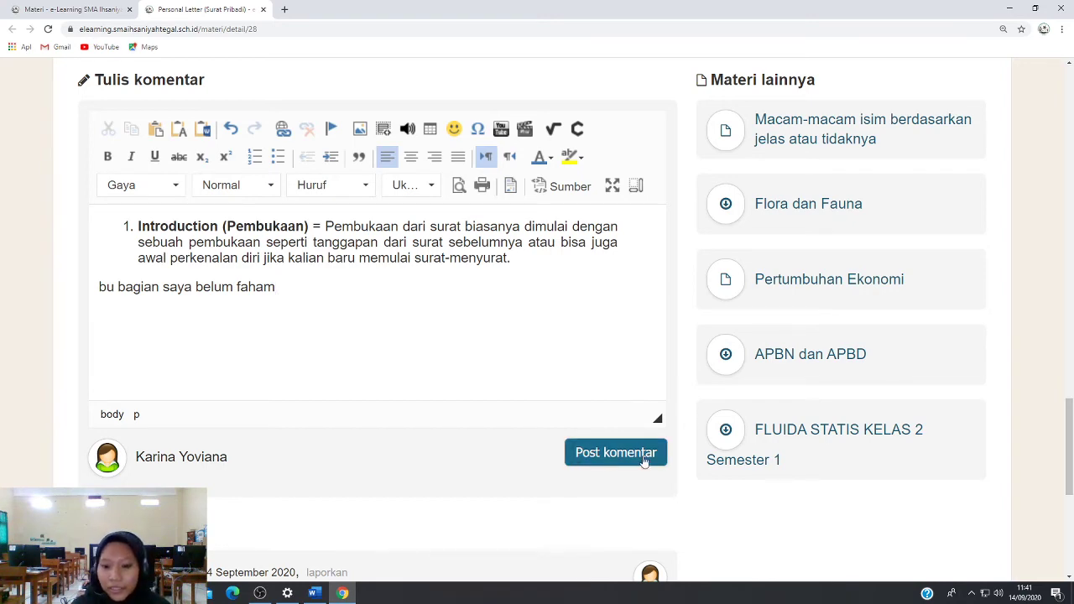
{"action": "scroll", "coordinate": [638, 428], "scroll_direction": "up", "scroll_amount": 3}
{"action": "scroll", "coordinate": [638, 423], "scroll_direction": "up", "scroll_amount": 3}
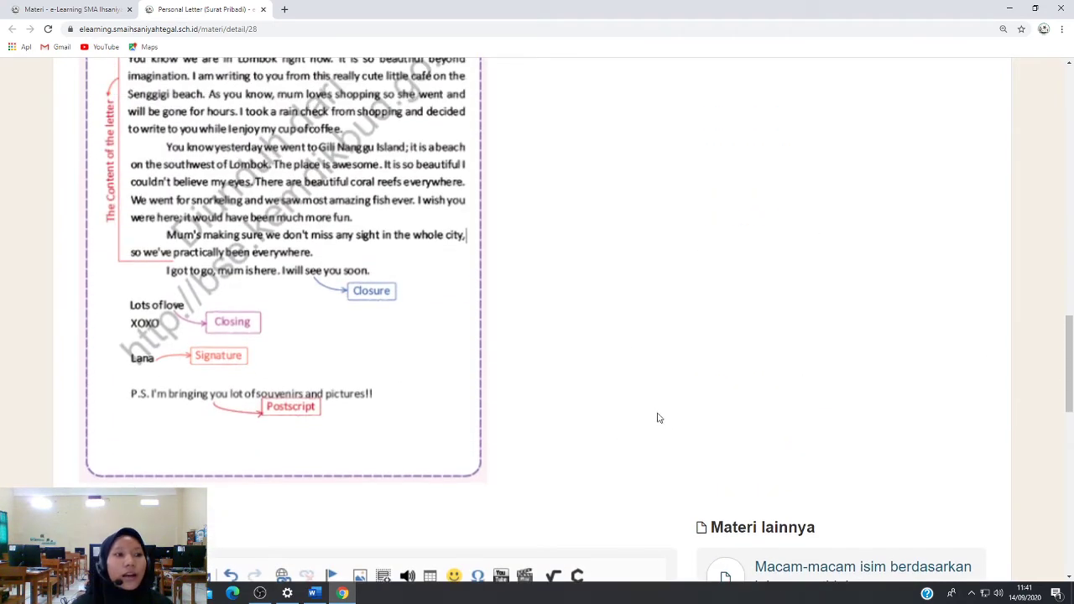
Open Komentar saya and look through the two comments on Surat Pribadi
{"action": "left_click", "coordinate": [89, 9]}
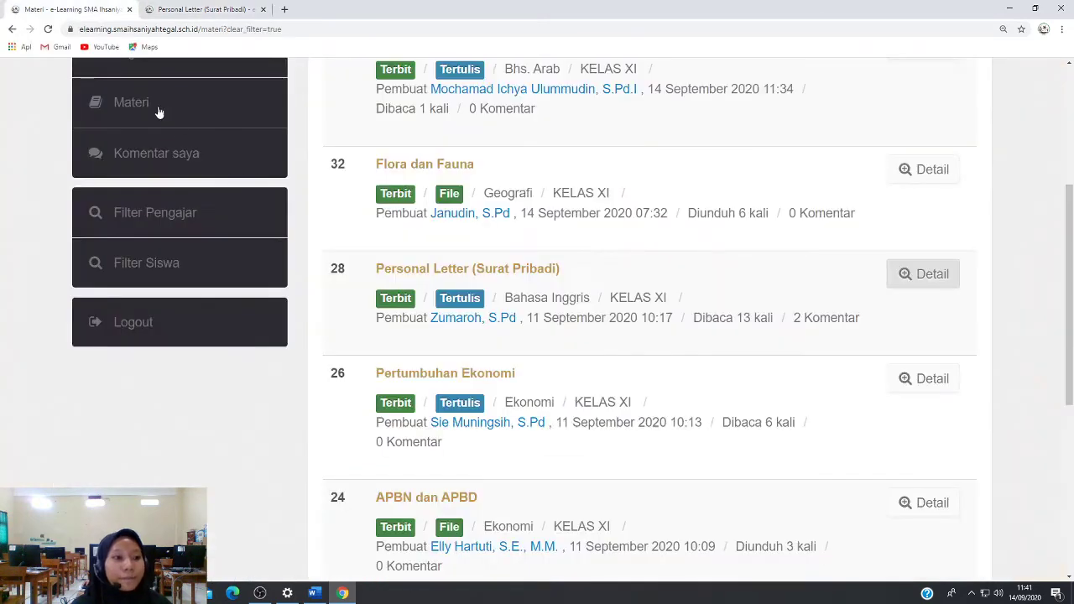
{"action": "left_click", "coordinate": [180, 155]}
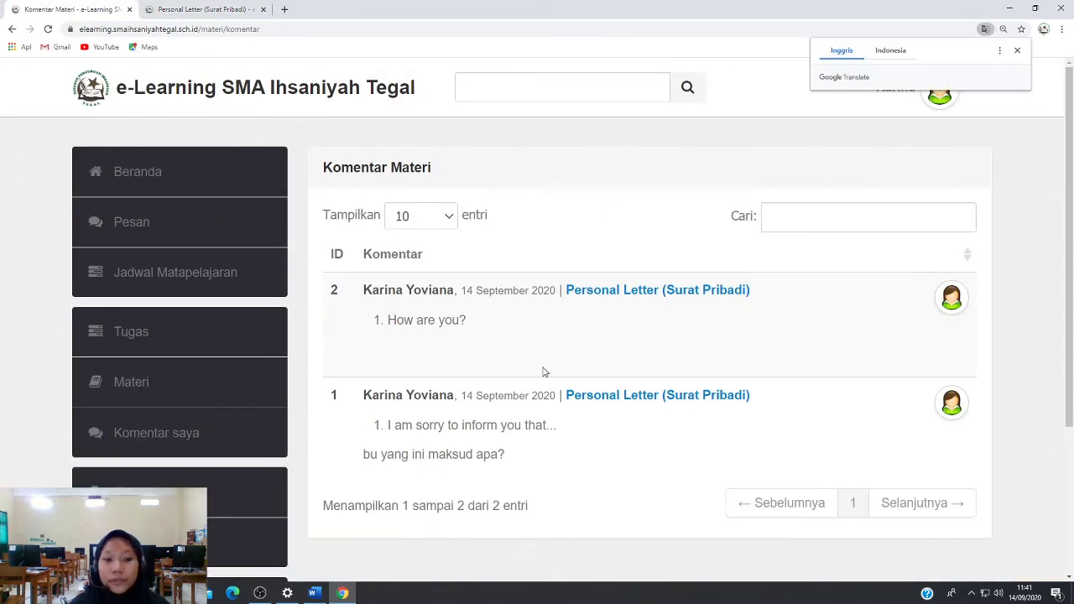
{"action": "scroll", "coordinate": [529, 363], "scroll_direction": "down", "scroll_amount": 2}
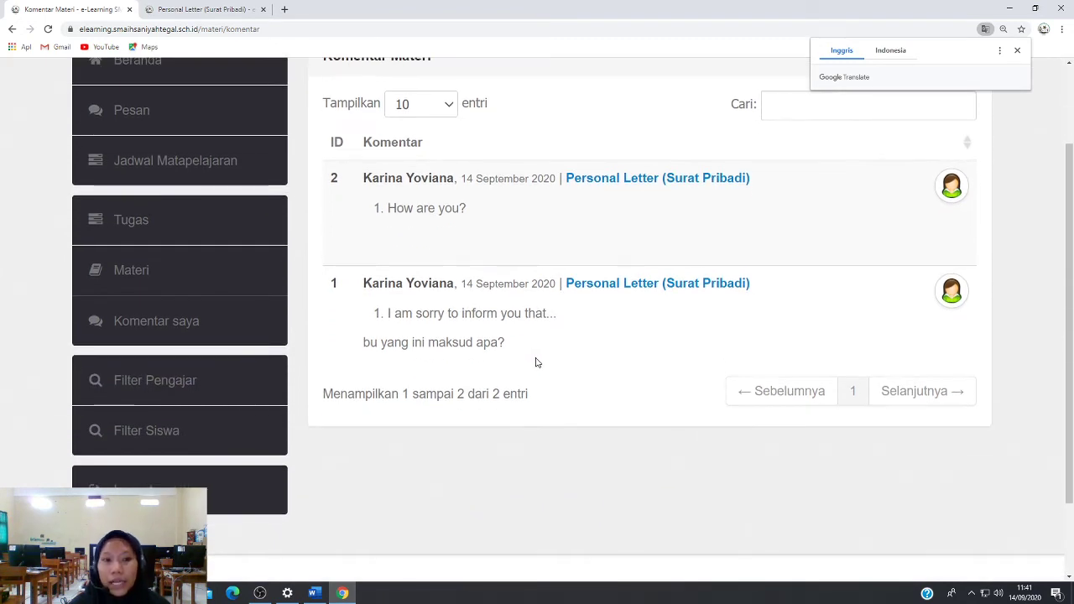
{"action": "scroll", "coordinate": [539, 362], "scroll_direction": "down", "scroll_amount": 1}
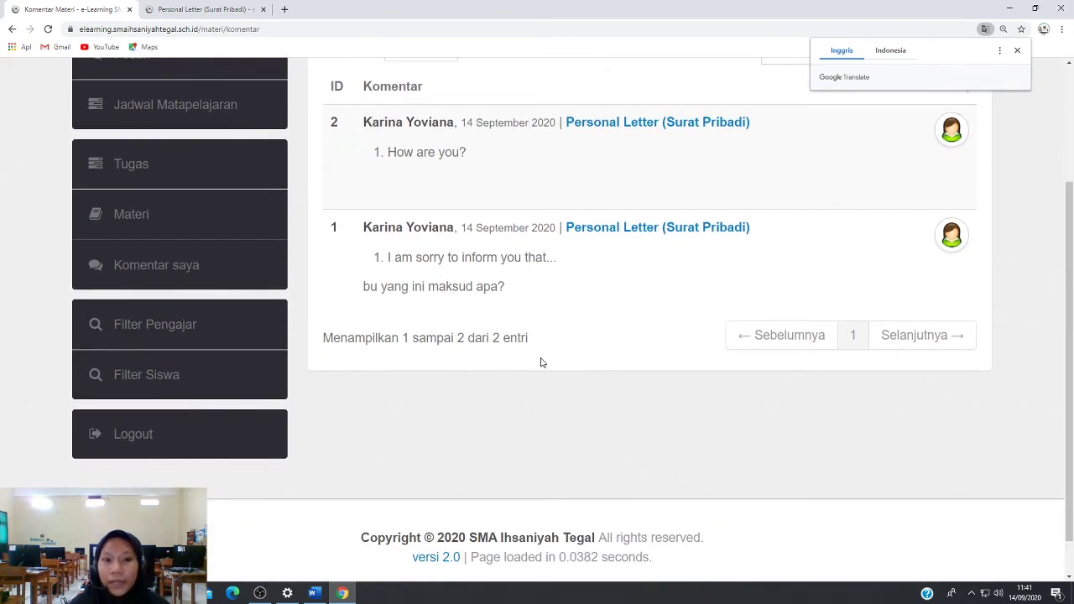